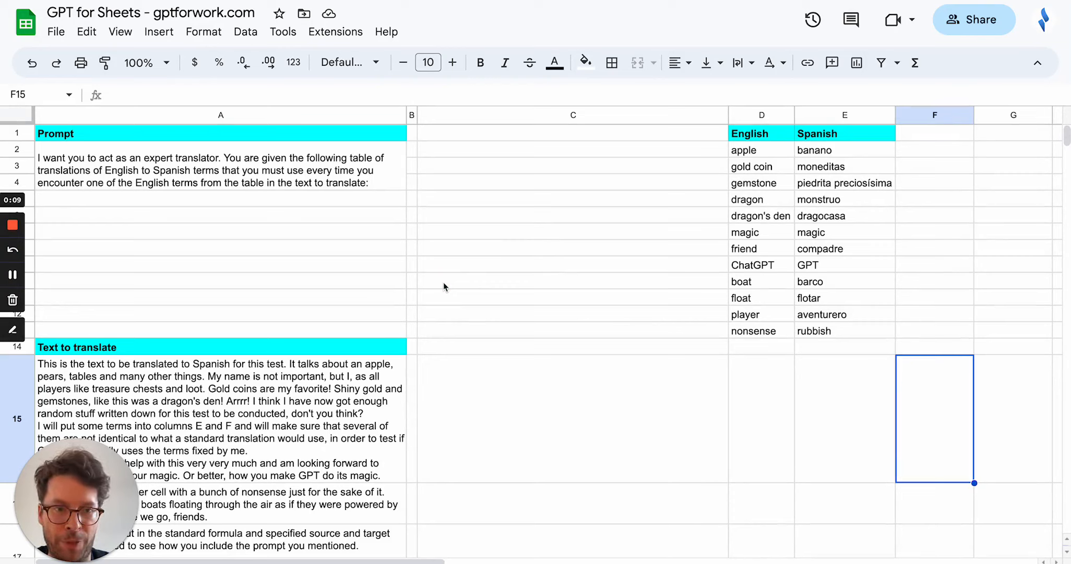
# Step: Start a GPT_TRANSLATE formula in C12 to show its instruction argument, then discard it
pyautogui.click(522, 310)
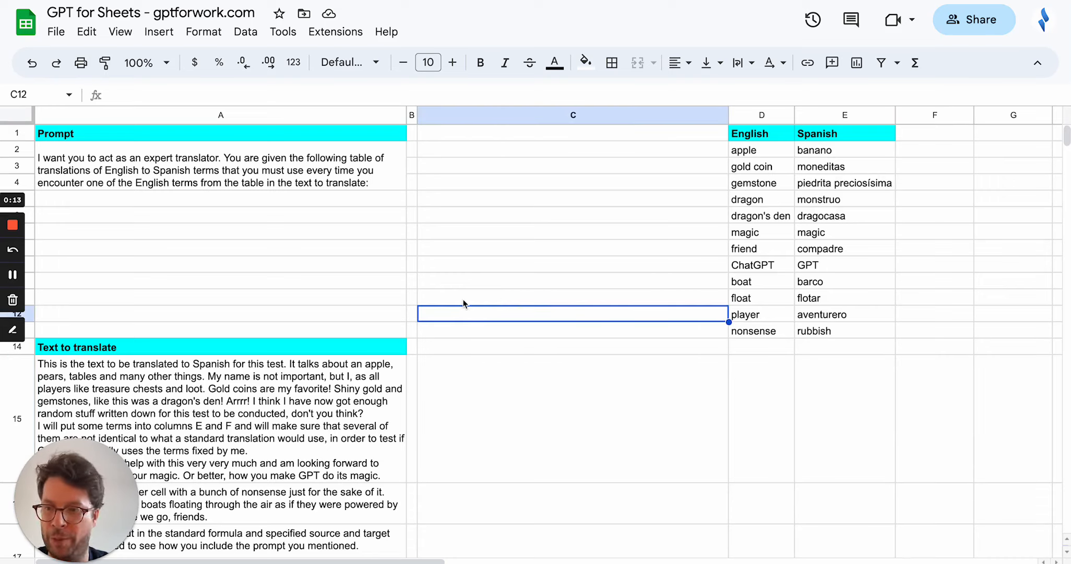
pyautogui.write('=GPT')
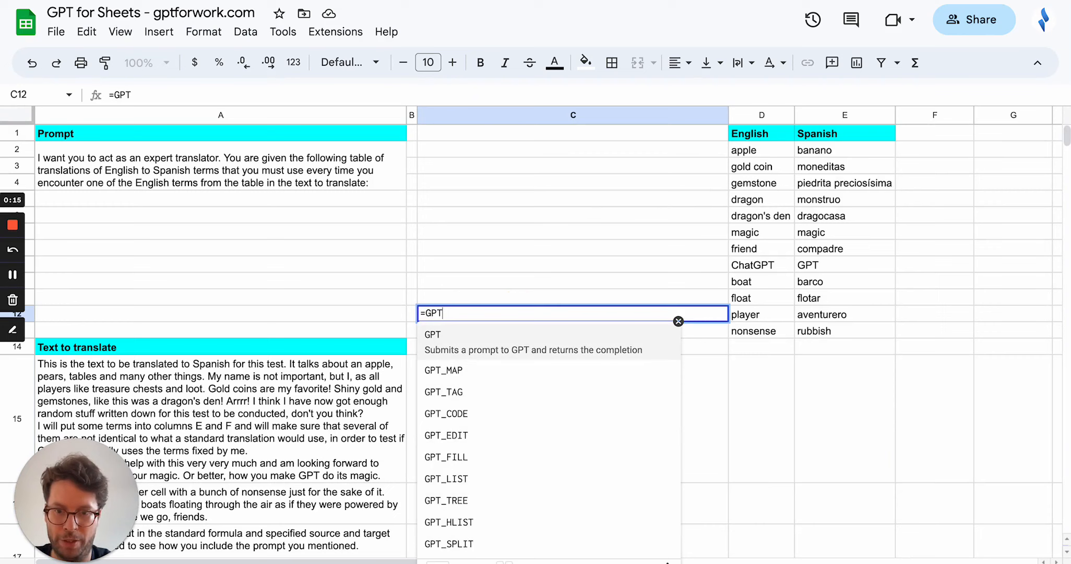
pyautogui.write('_TRA')
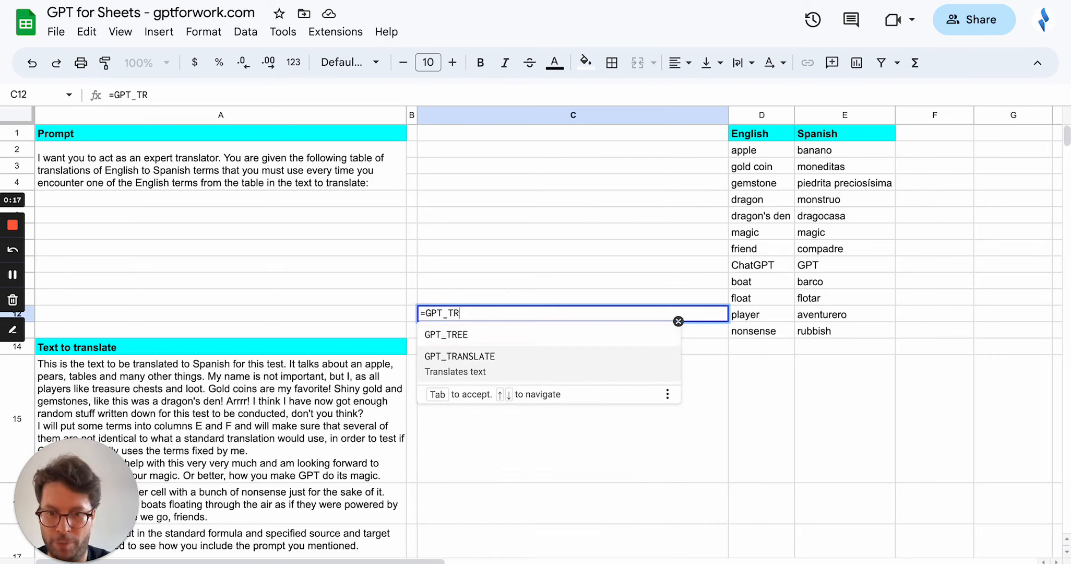
pyautogui.press('Tab')
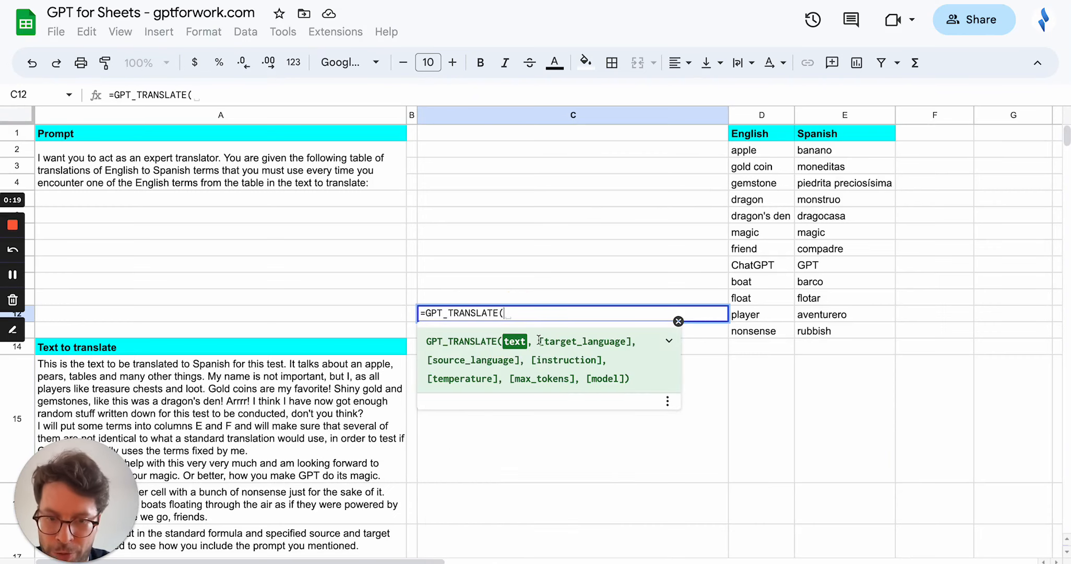
pyautogui.moveTo(532, 360); pyautogui.dragTo(603, 359)
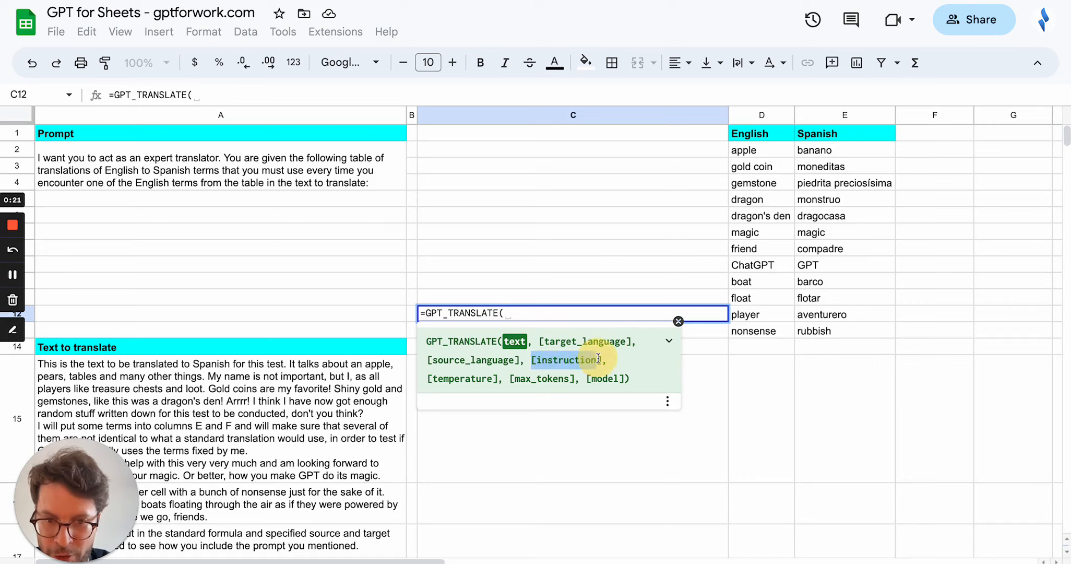
pyautogui.click(678, 321)
pyautogui.press('Escape')
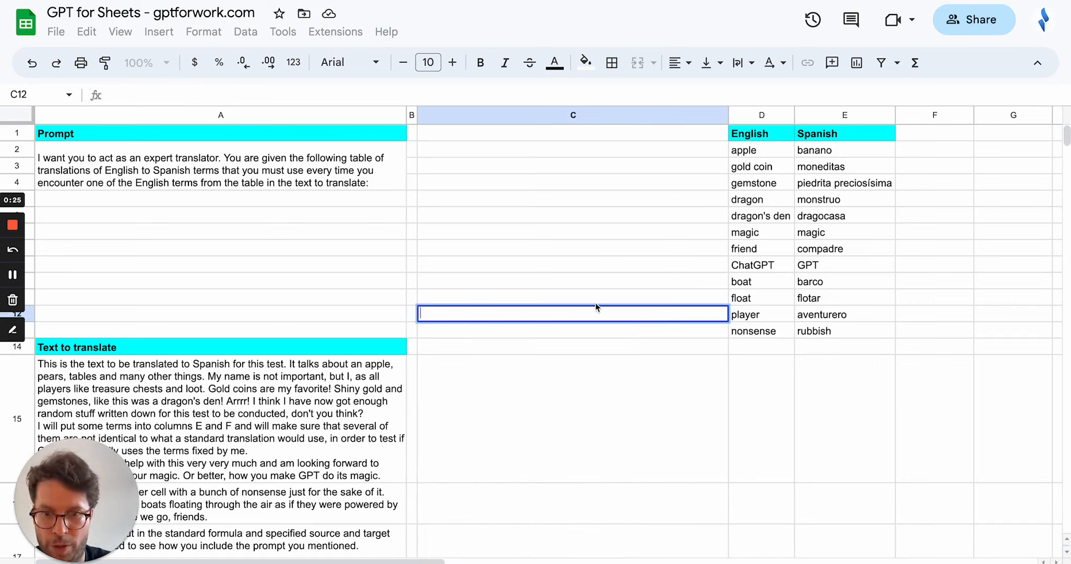
pyautogui.press('Escape')
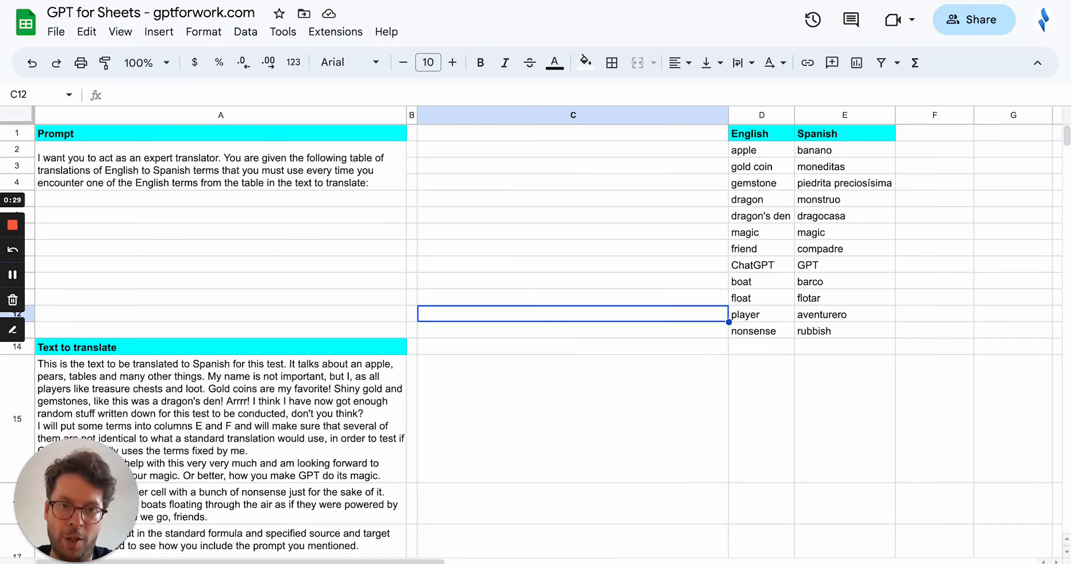
# Step: Review the English terms in D2:D13, their Spanish translations in E2:E13, and the prompt text in A2
pyautogui.click(763, 167)
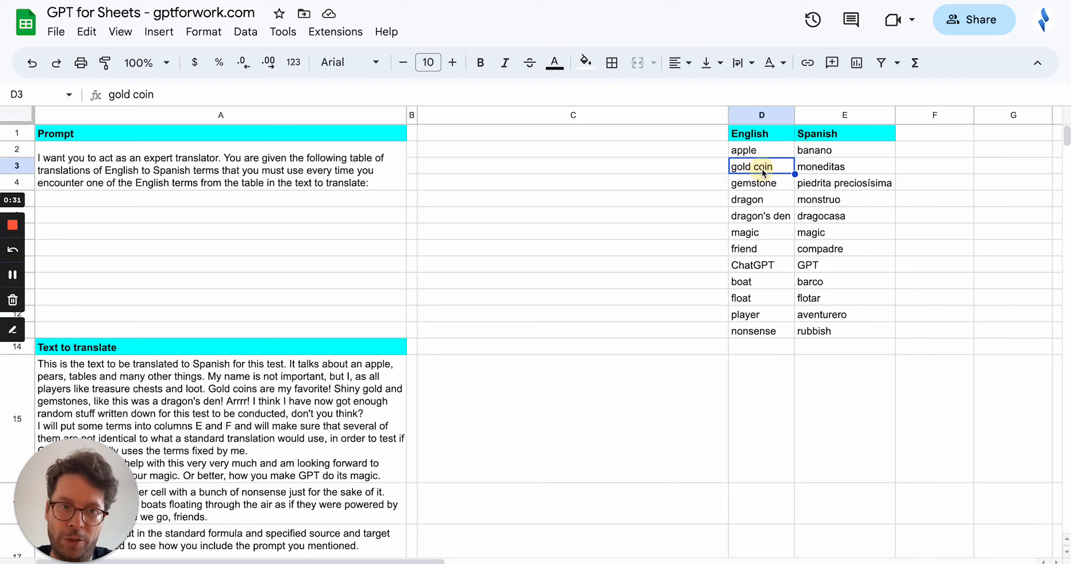
pyautogui.moveTo(762, 152)
pyautogui.mouseDown()
pyautogui.moveTo(777, 334)
pyautogui.moveTo(836, 332)
pyautogui.mouseUp()
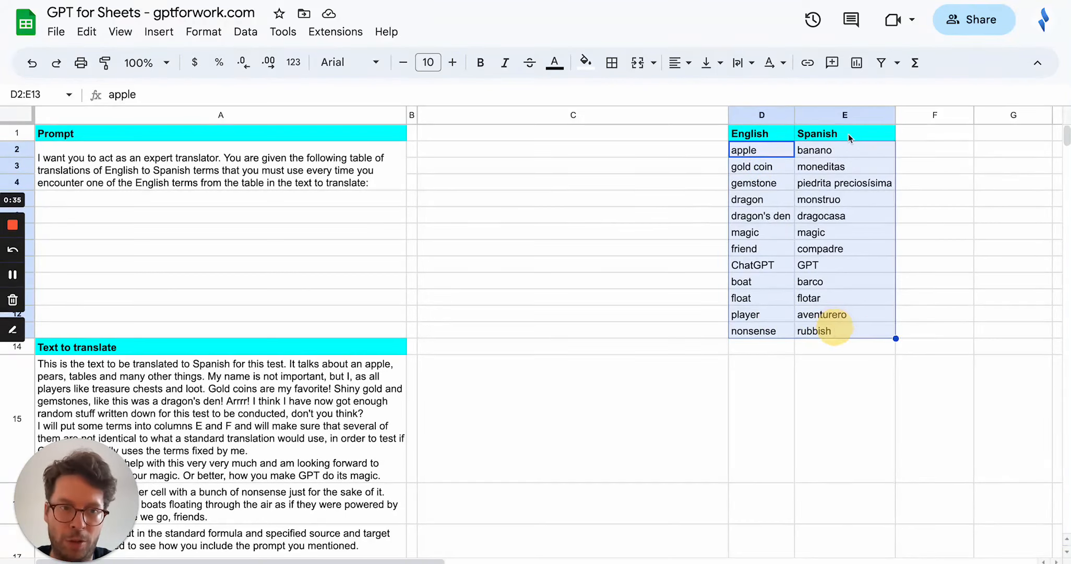
pyautogui.click(829, 152)
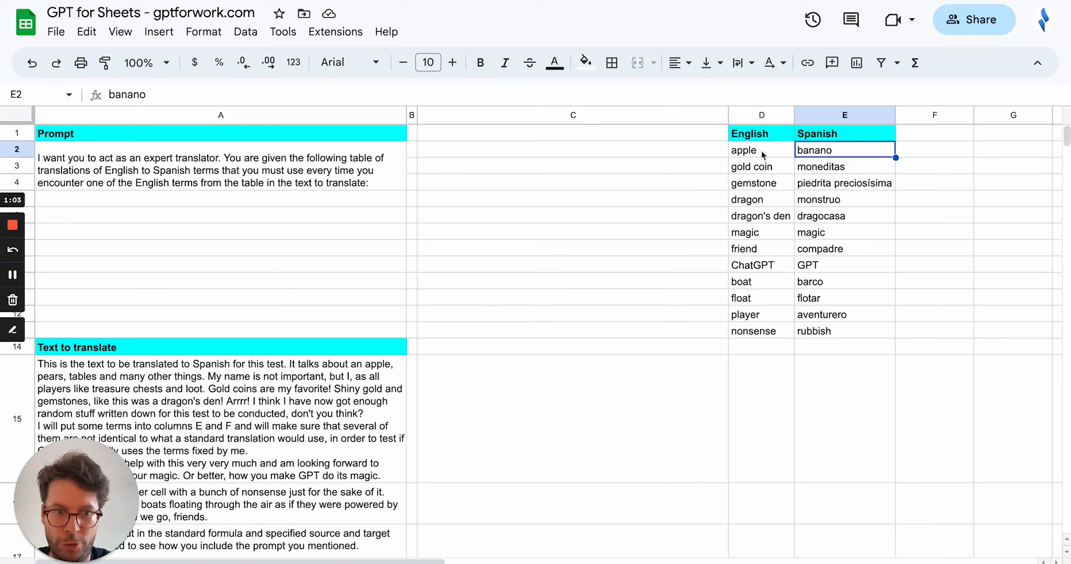
pyautogui.scroll(-3, 340, 386)
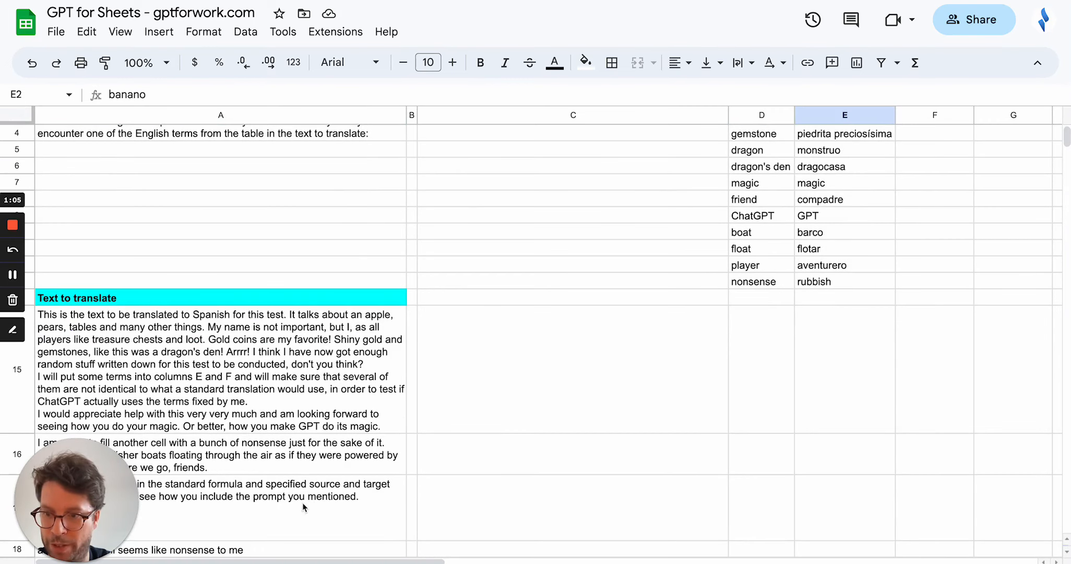
pyautogui.scroll(3, 711, 268)
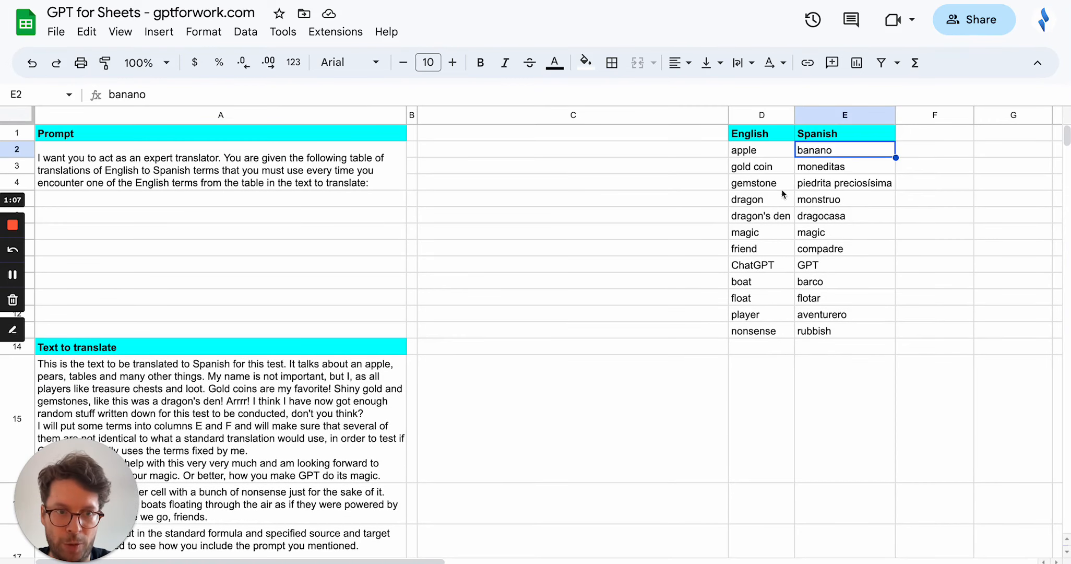
pyautogui.moveTo(757, 150); pyautogui.dragTo(758, 331)
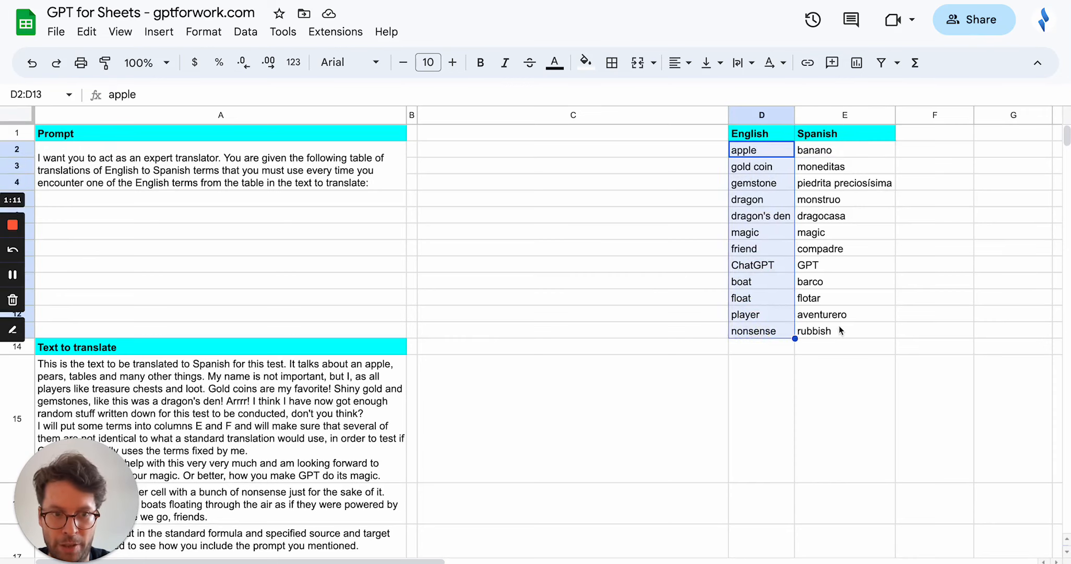
pyautogui.moveTo(840, 331); pyautogui.dragTo(866, 157)
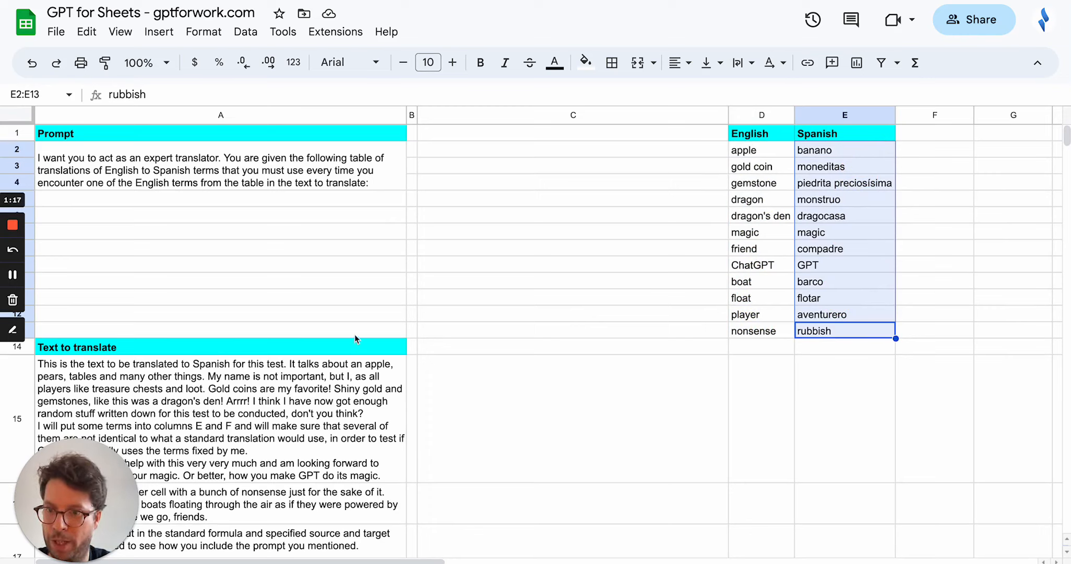
pyautogui.moveTo(939, 328); pyautogui.dragTo(989, 452)
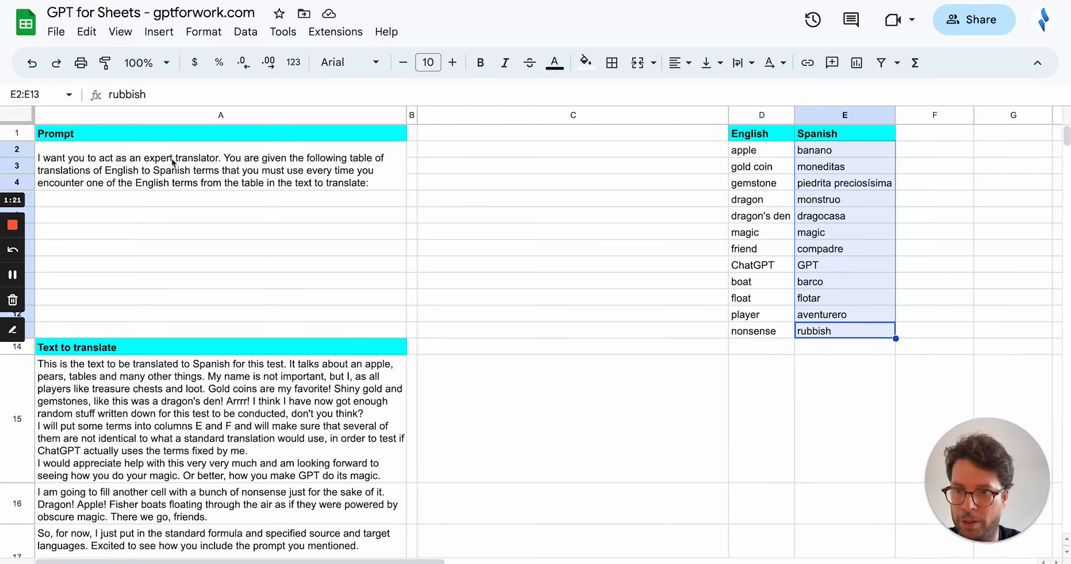
pyautogui.click(107, 171)
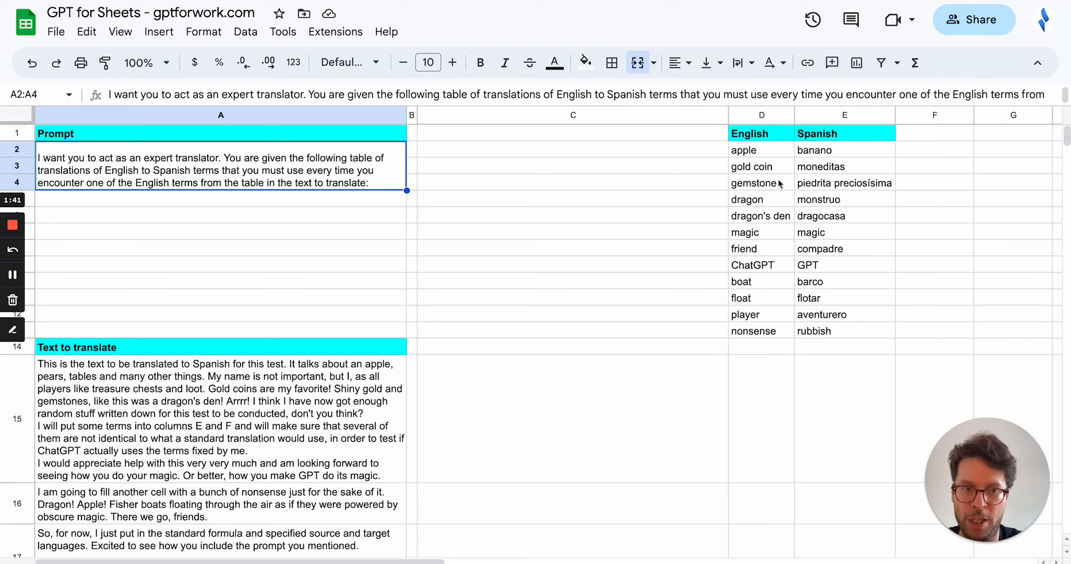
pyautogui.moveTo(754, 148)
pyautogui.mouseDown()
pyautogui.moveTo(838, 288)
pyautogui.moveTo(841, 334)
pyautogui.mouseUp()
pyautogui.click(292, 167)
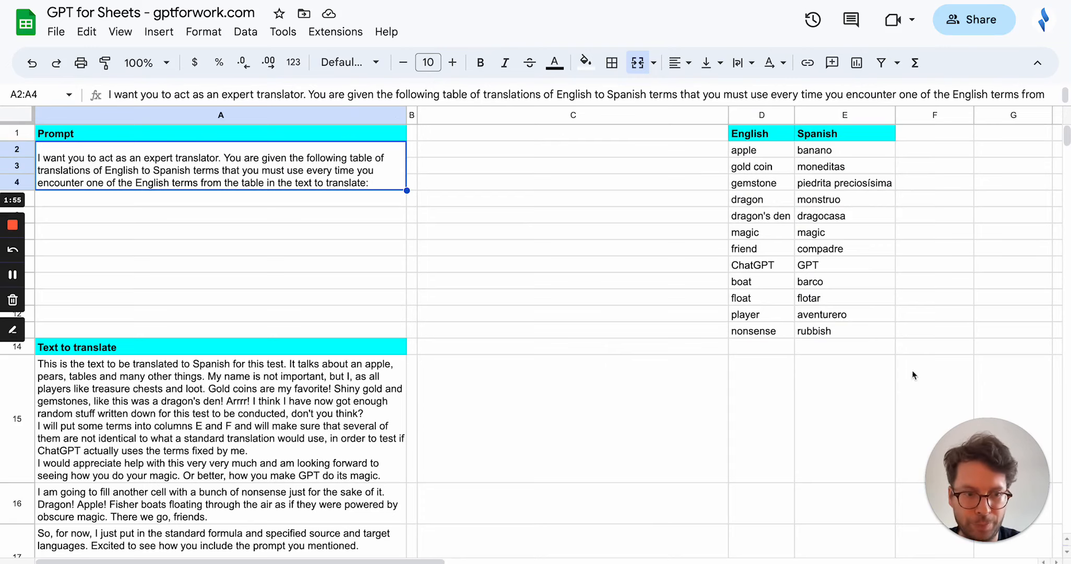
pyautogui.hscroll(5, 887, 372)
pyautogui.hscroll(-5, 887, 372)
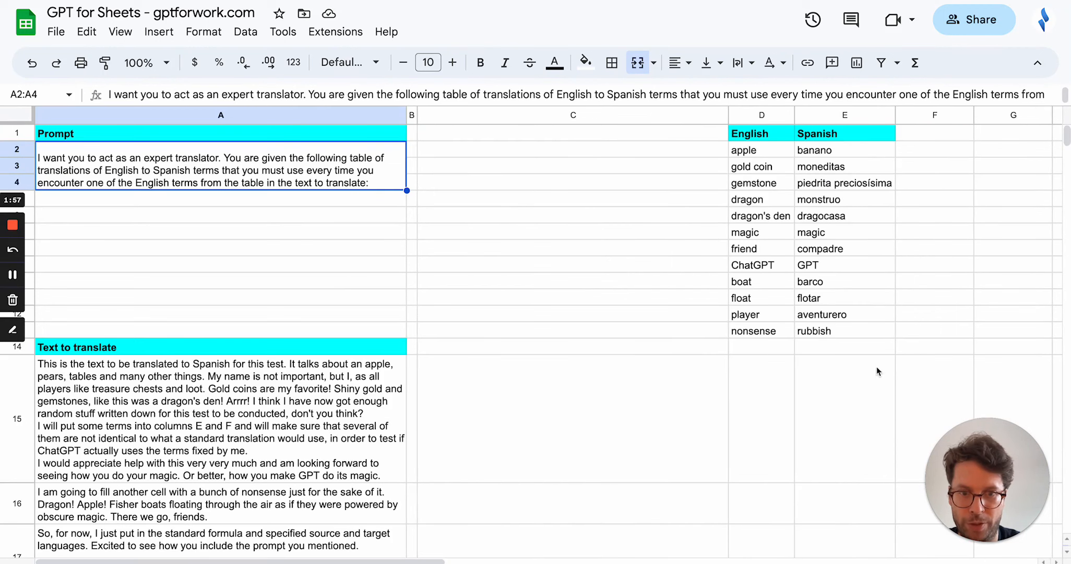
# Step: Merge C2:C13 into one cell and add a 'Final prompt' header in C1
pyautogui.moveTo(476, 152); pyautogui.dragTo(461, 334)
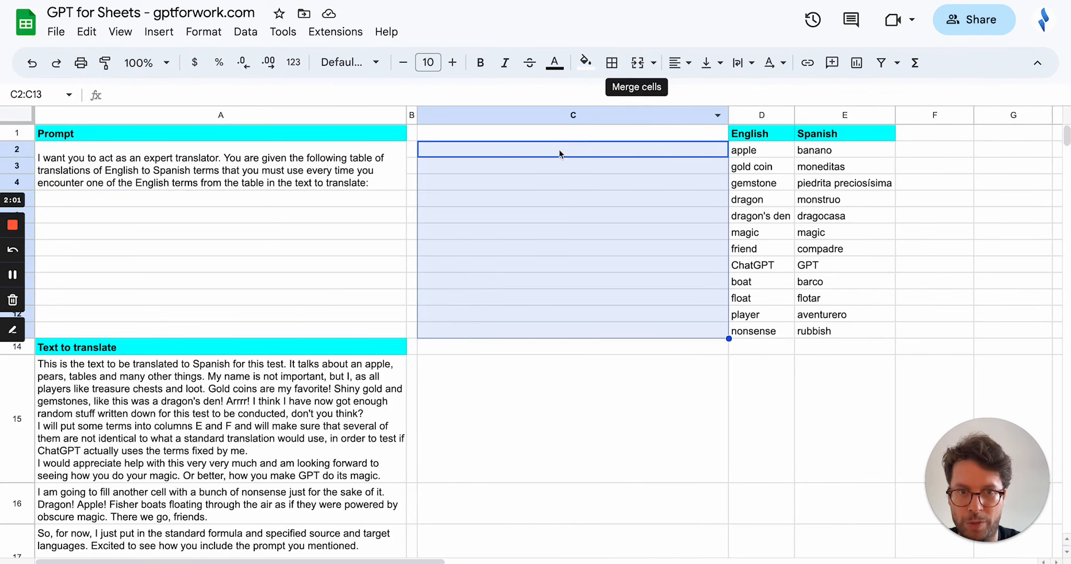
pyautogui.click(638, 63)
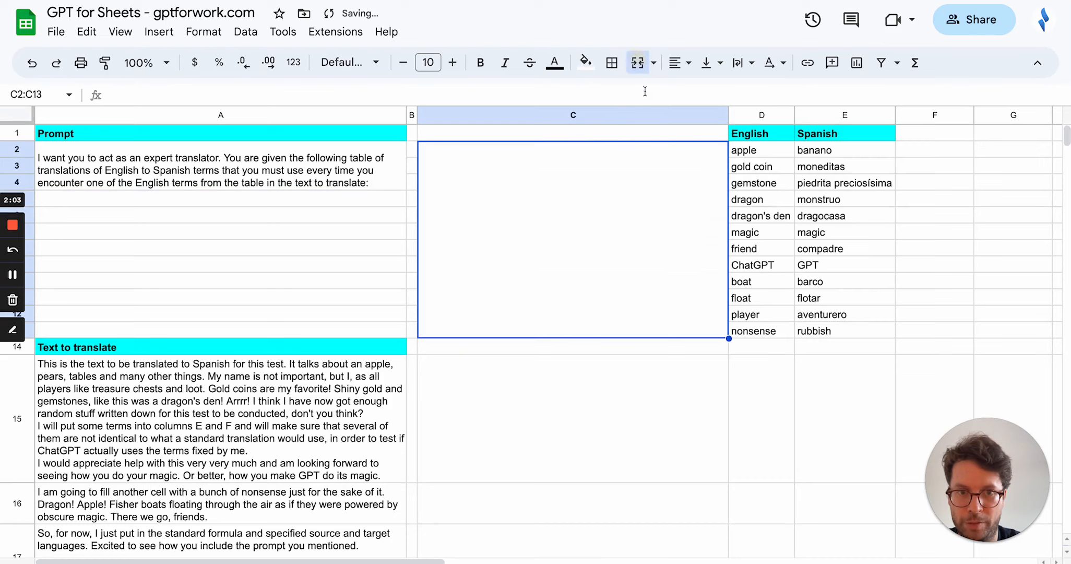
pyautogui.click(461, 135)
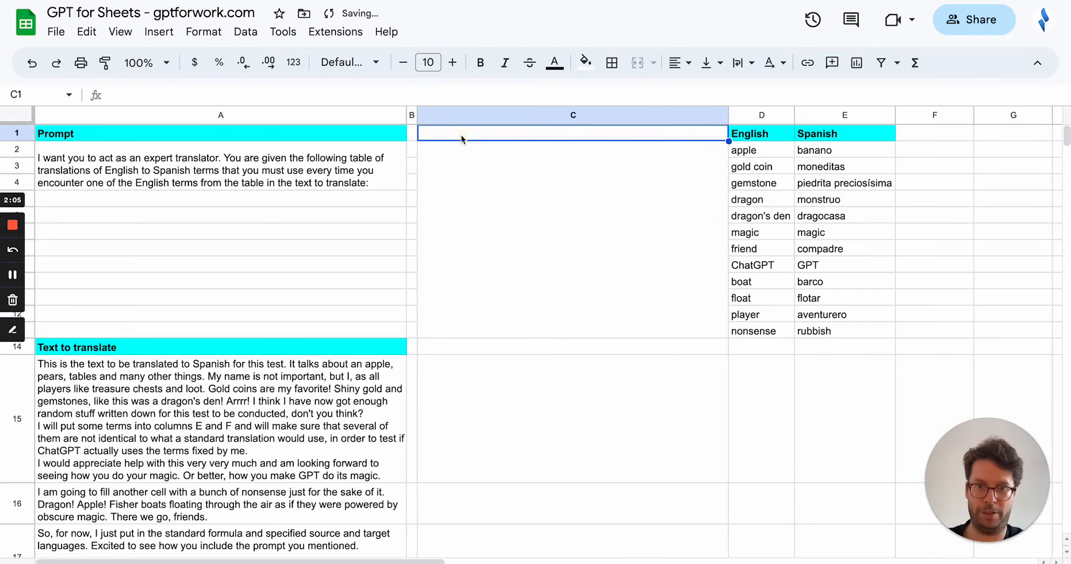
pyautogui.write('Fi')
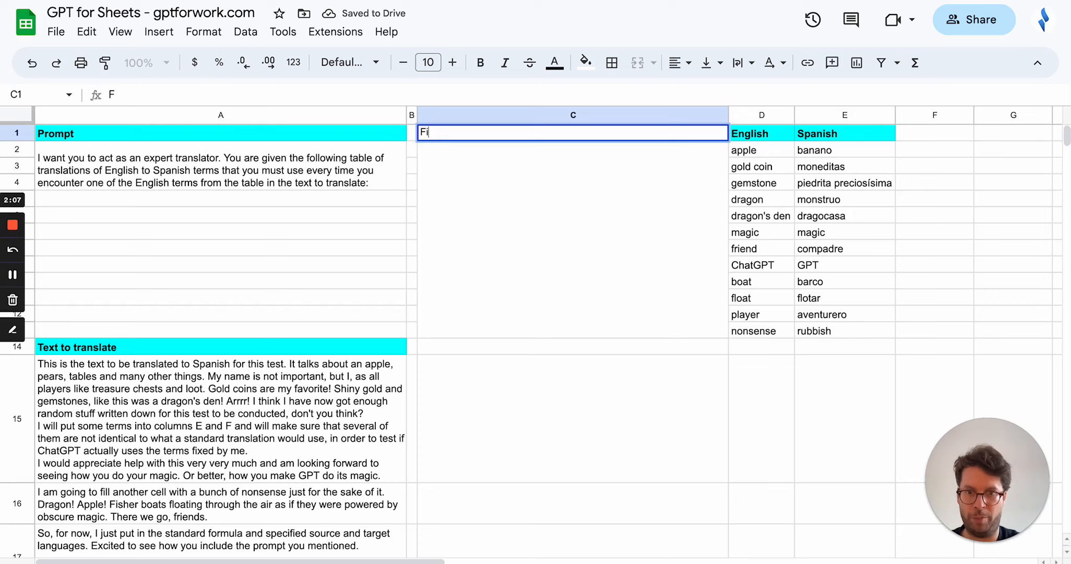
pyautogui.write('nal prompt')
pyautogui.press('Return')
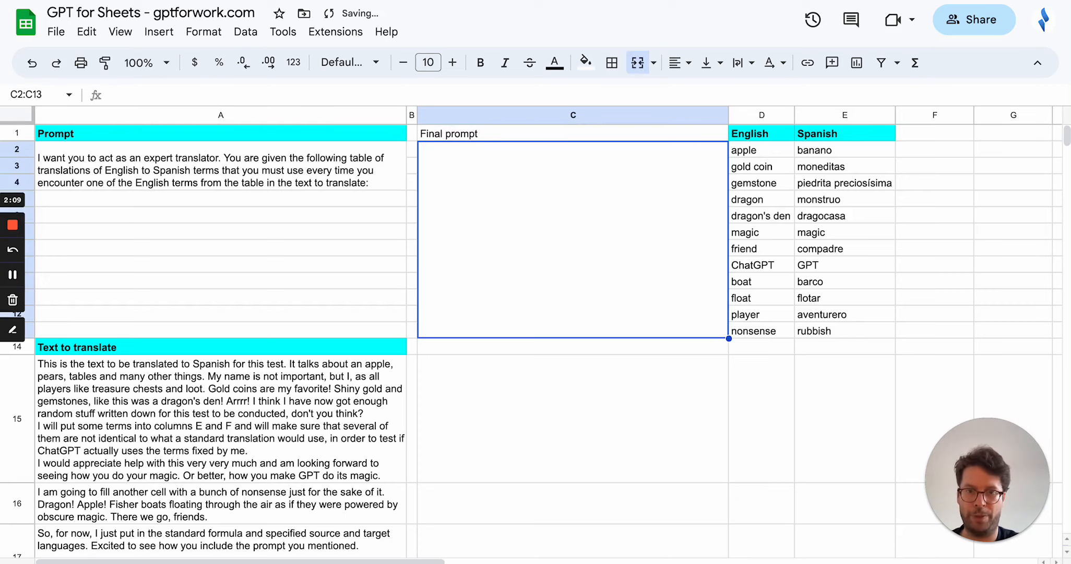
pyautogui.press('Up')
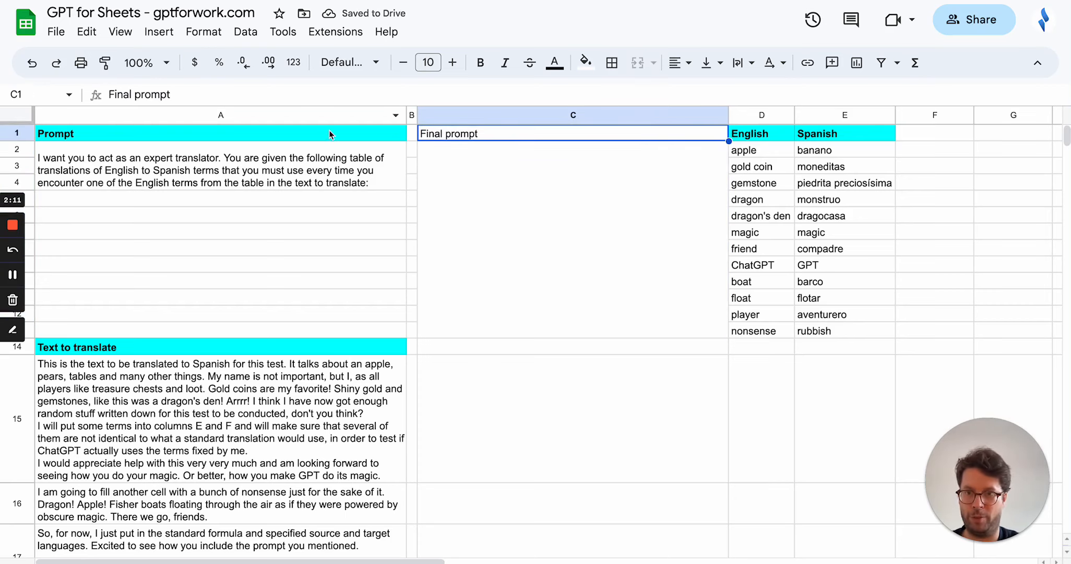
# Step: Copy the Prompt header's formatting from A1 onto the Final prompt header
pyautogui.click(329, 132)
pyautogui.click(105, 62)
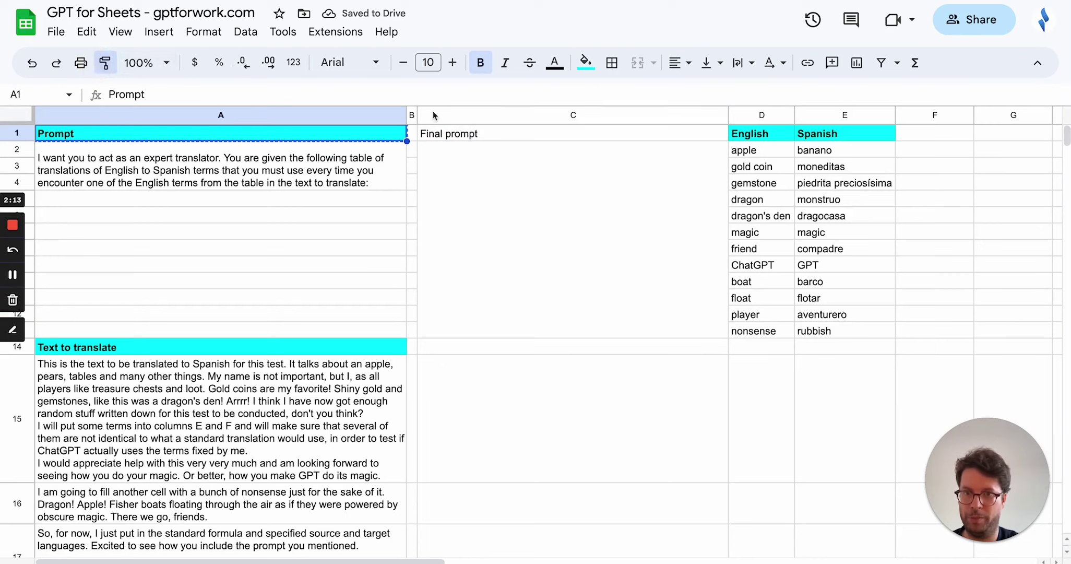
pyautogui.click(469, 135)
pyautogui.click(501, 250)
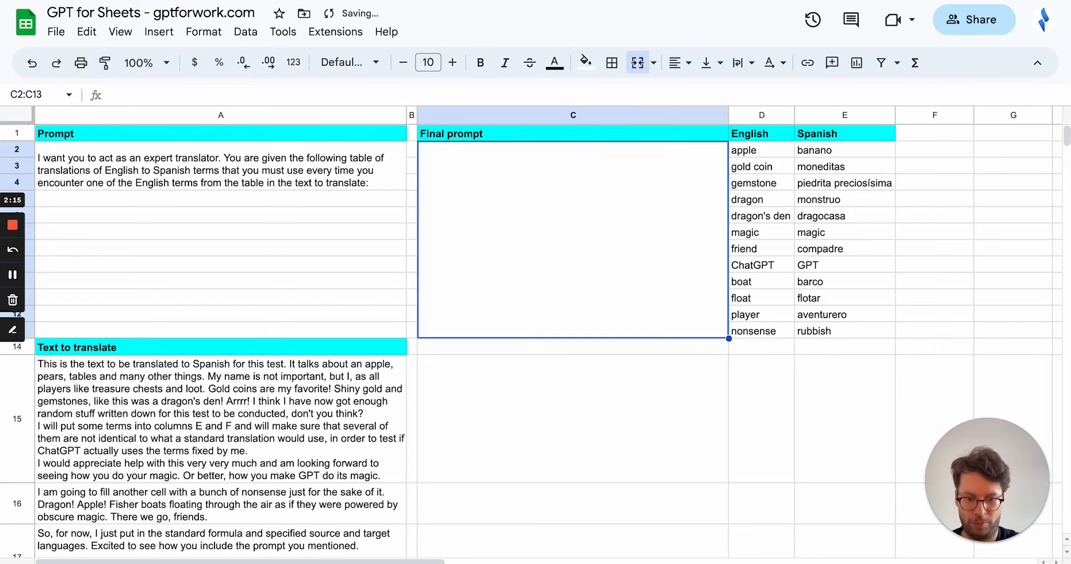
pyautogui.write('=gpt_crea')
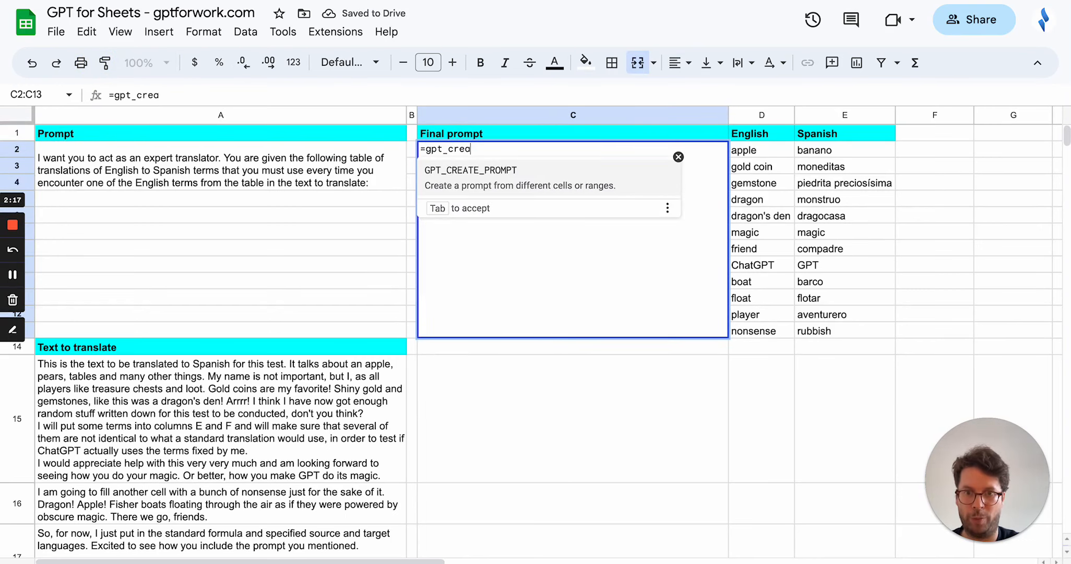
# Step: Enter =GPT_CREATE_PROMPT(A2,D1:E13) in C2 to combine the instructions with the term table
pyautogui.press('Tab')
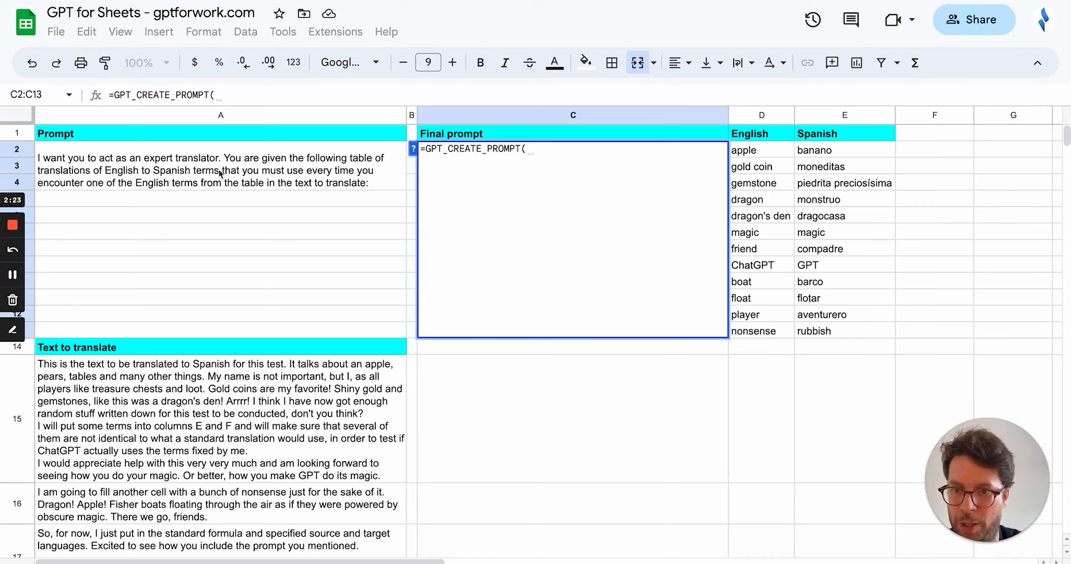
pyautogui.click(174, 171)
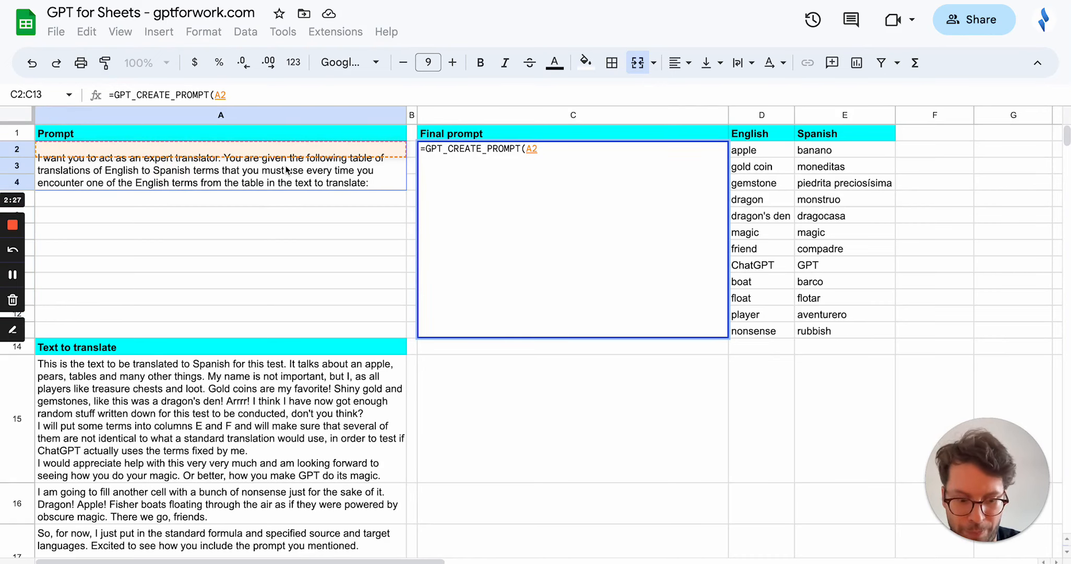
pyautogui.write(',')
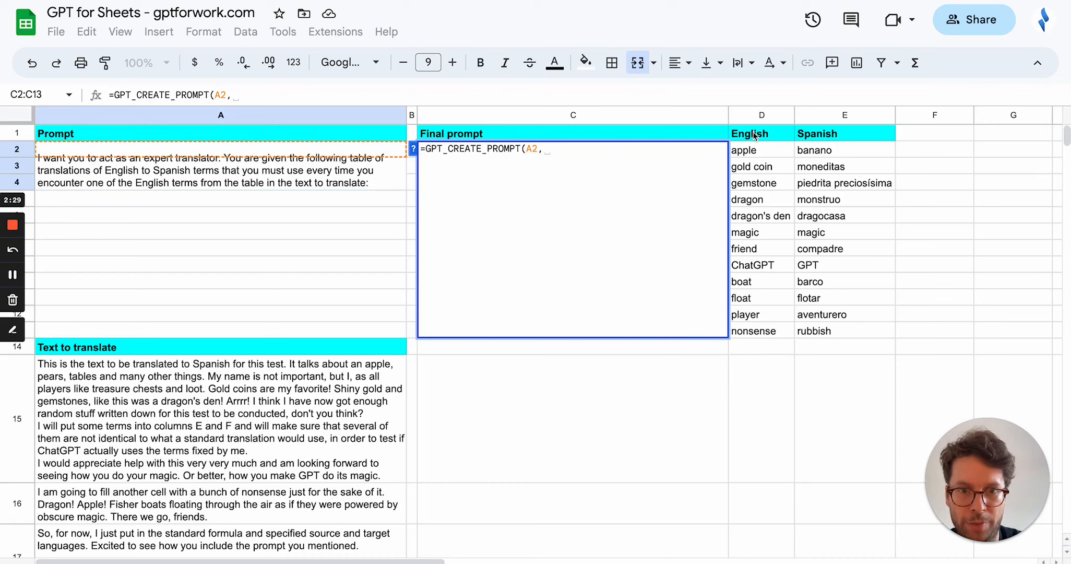
pyautogui.moveTo(754, 136); pyautogui.dragTo(829, 332)
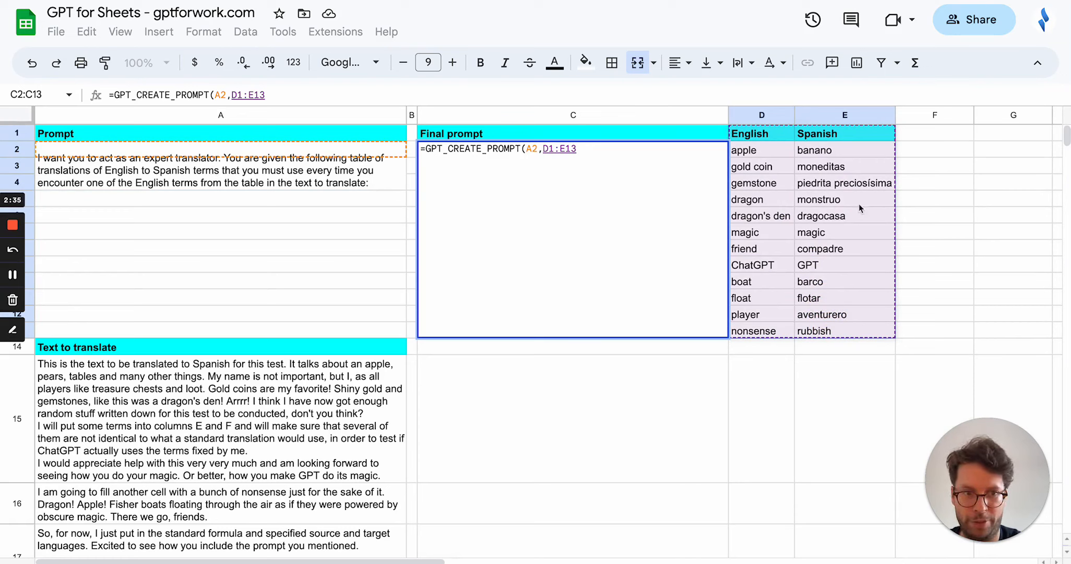
pyautogui.press('Return')
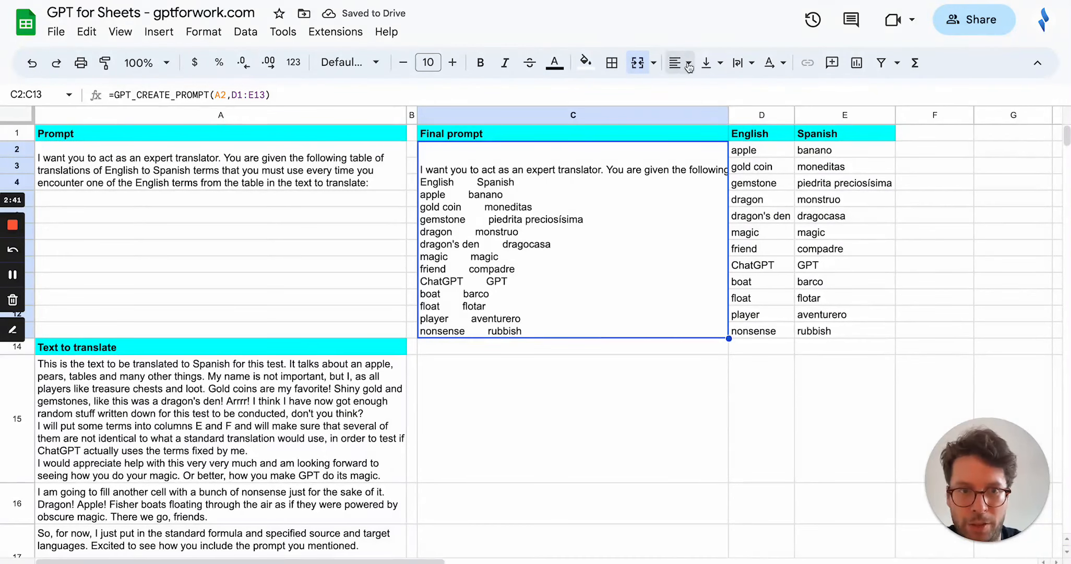
# Step: Wrap the combined prompt text and align it to the top of the merged cell
pyautogui.click(752, 62)
pyautogui.click(776, 102)
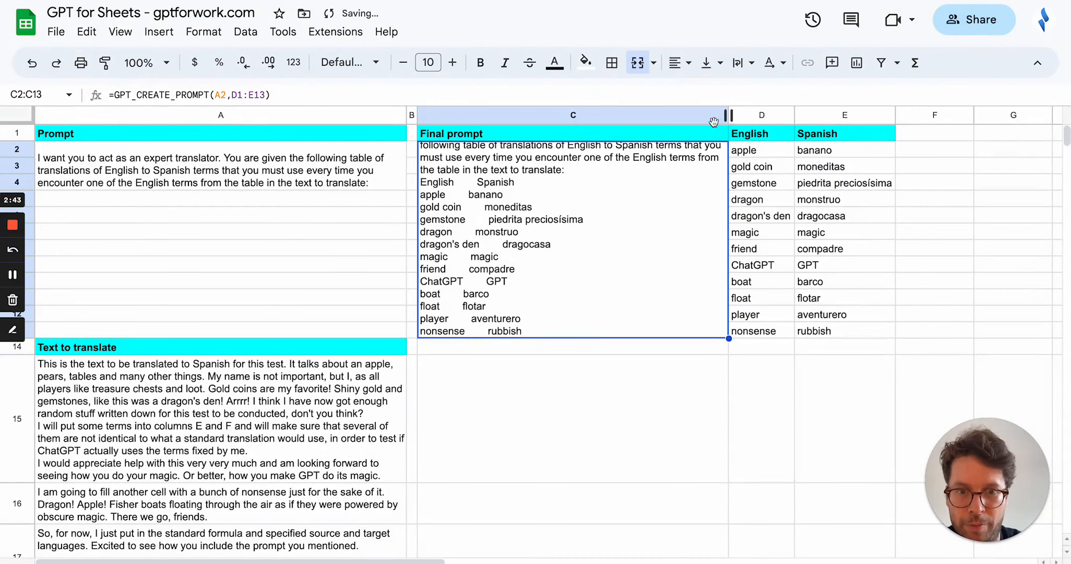
pyautogui.click(711, 62)
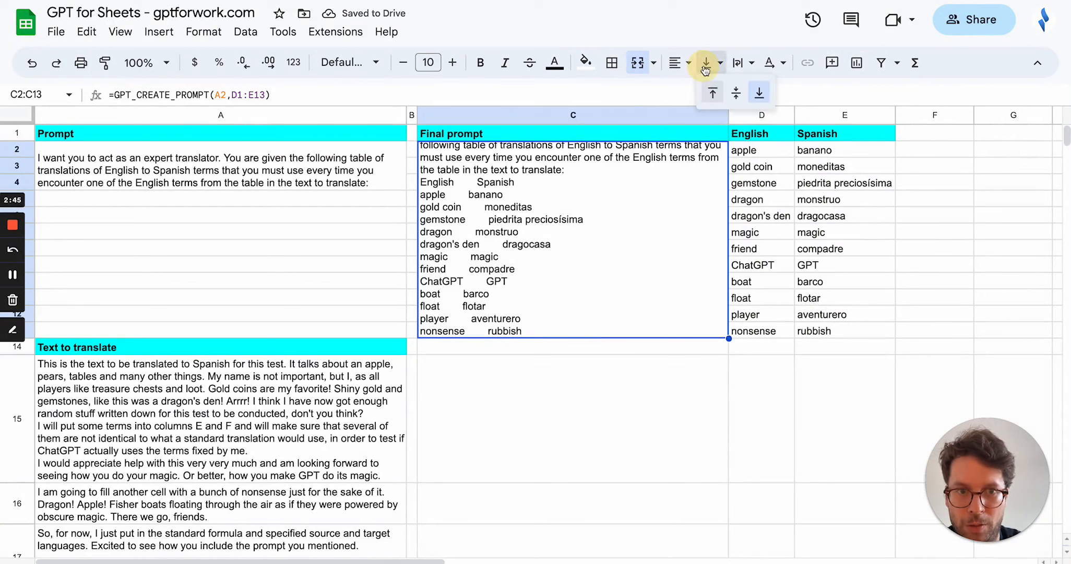
pyautogui.click(711, 92)
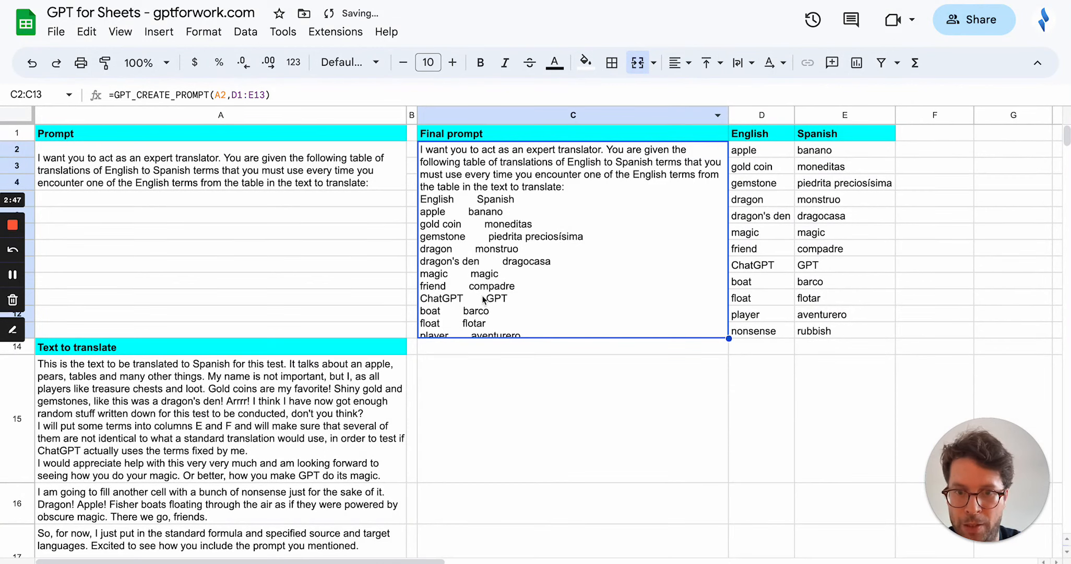
pyautogui.doubleClick(494, 241)
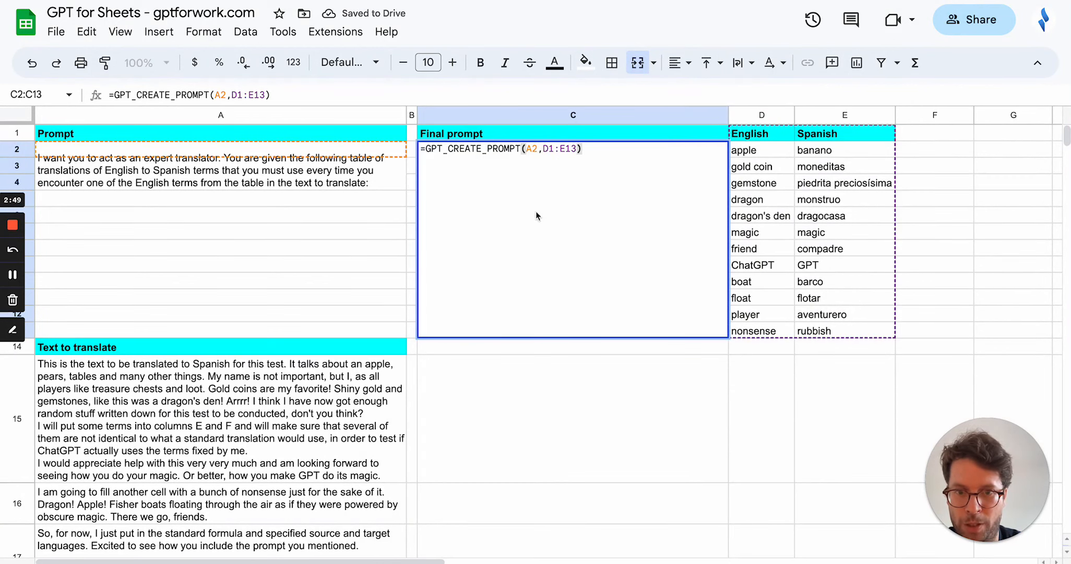
pyautogui.press('Escape')
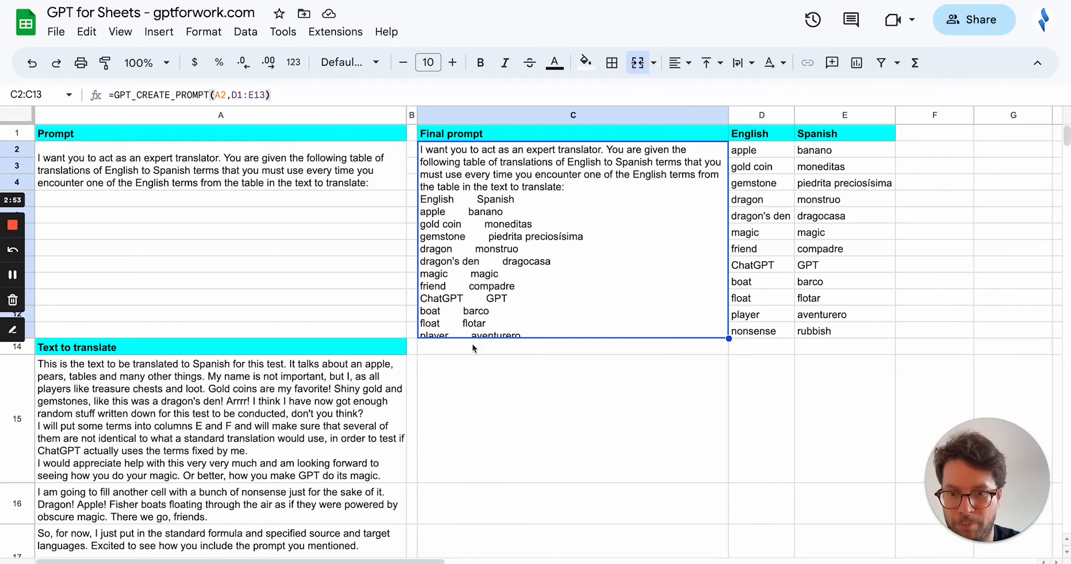
# Step: Rename the C1 header to 'Final instructions'
pyautogui.click(499, 425)
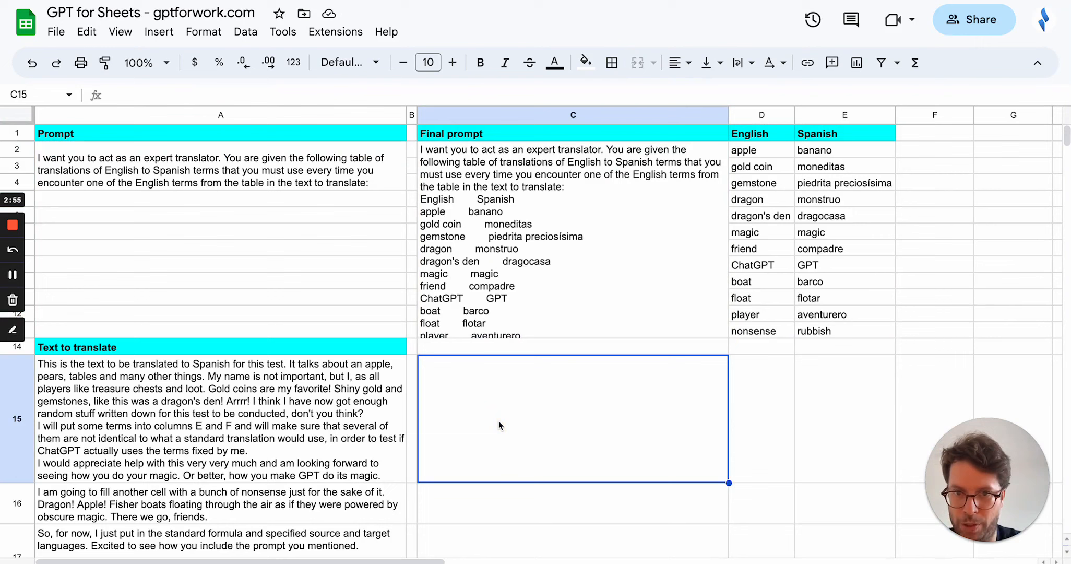
pyautogui.click(465, 136)
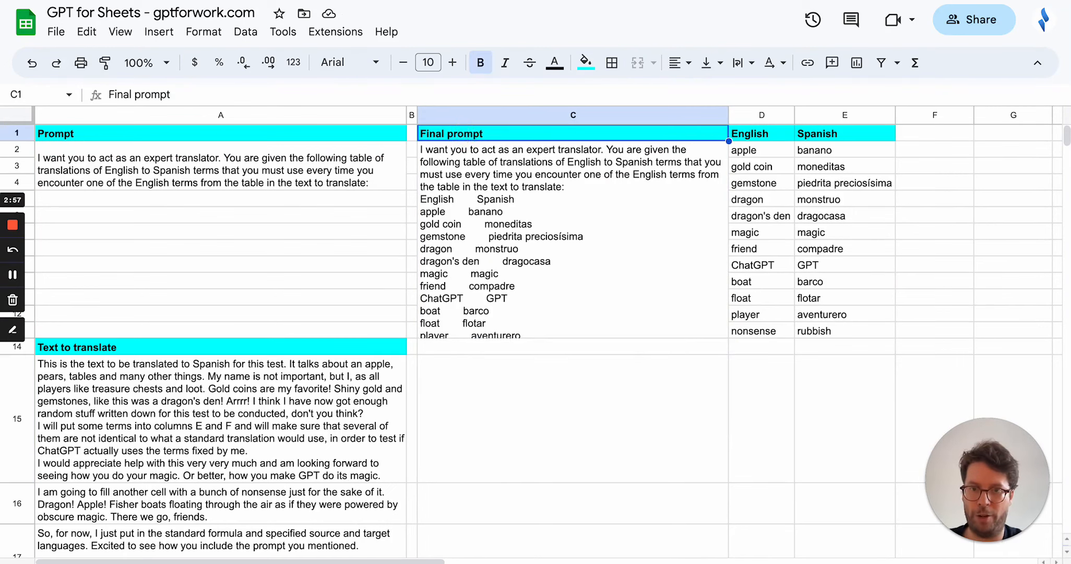
pyautogui.press('BackSpace')
pyautogui.press('BackSpace')
pyautogui.press('BackSpace')
pyautogui.write('instructions')
pyautogui.press('Return')
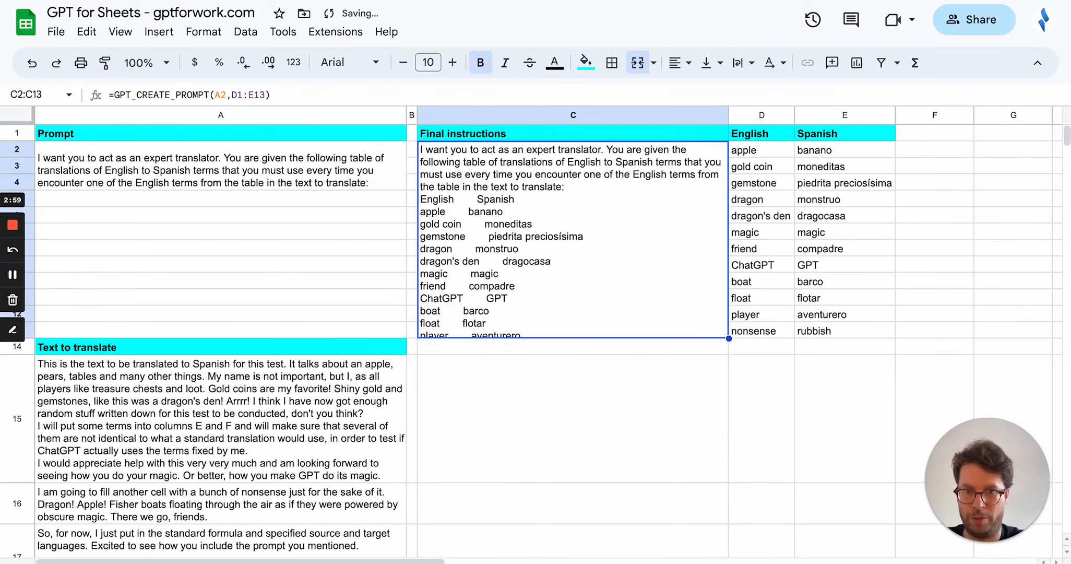
# Step: Enter =GPT_TRANSLATE(A15,"spanish","english",C2) in C15 to translate A15 with the combined instructions
pyautogui.click(479, 414)
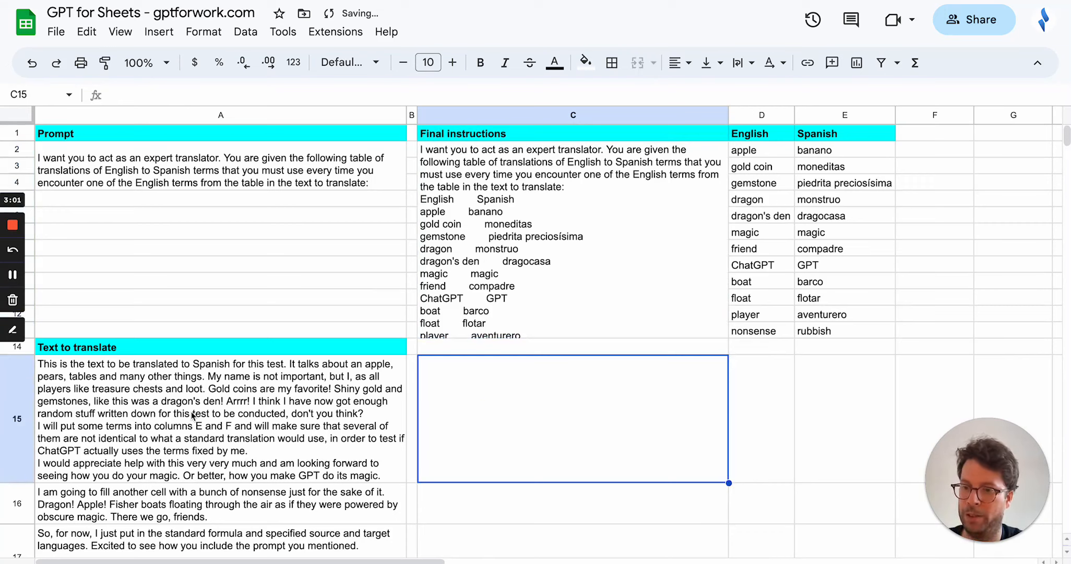
pyautogui.write('=gpt')
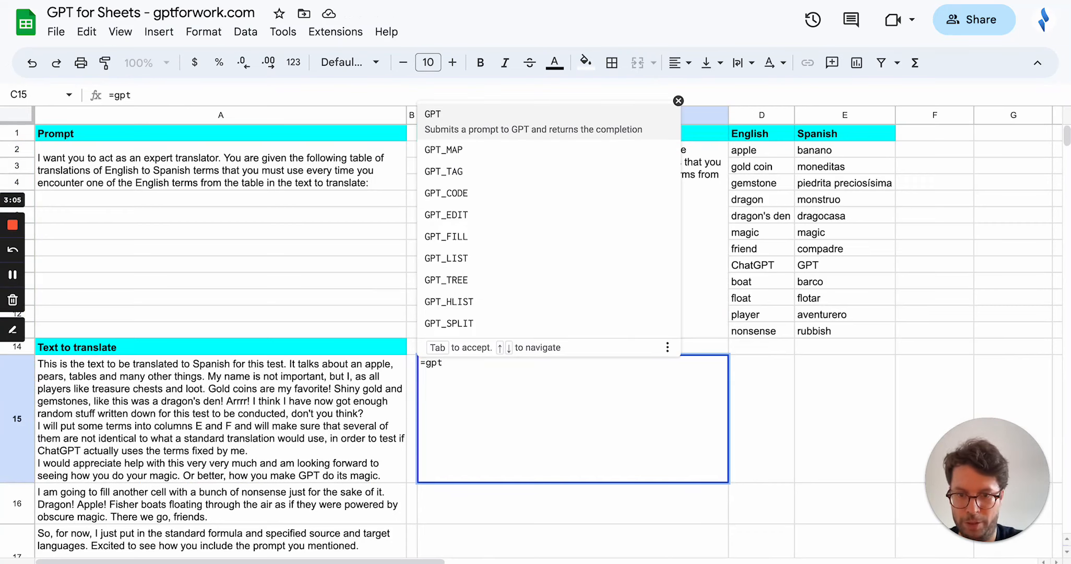
pyautogui.write('_tra')
pyautogui.press('Tab')
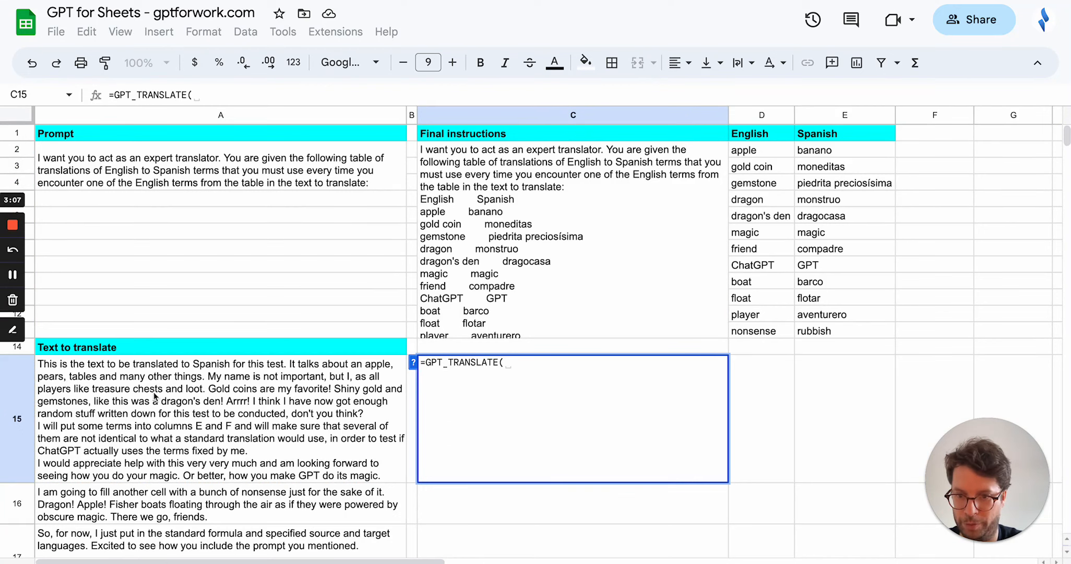
pyautogui.click(153, 396)
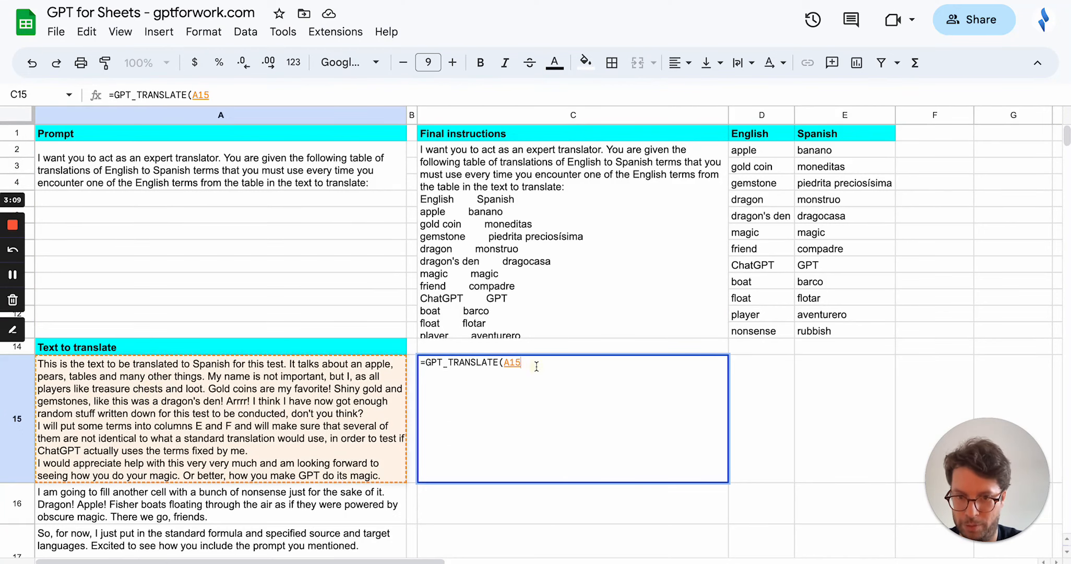
pyautogui.click(416, 362)
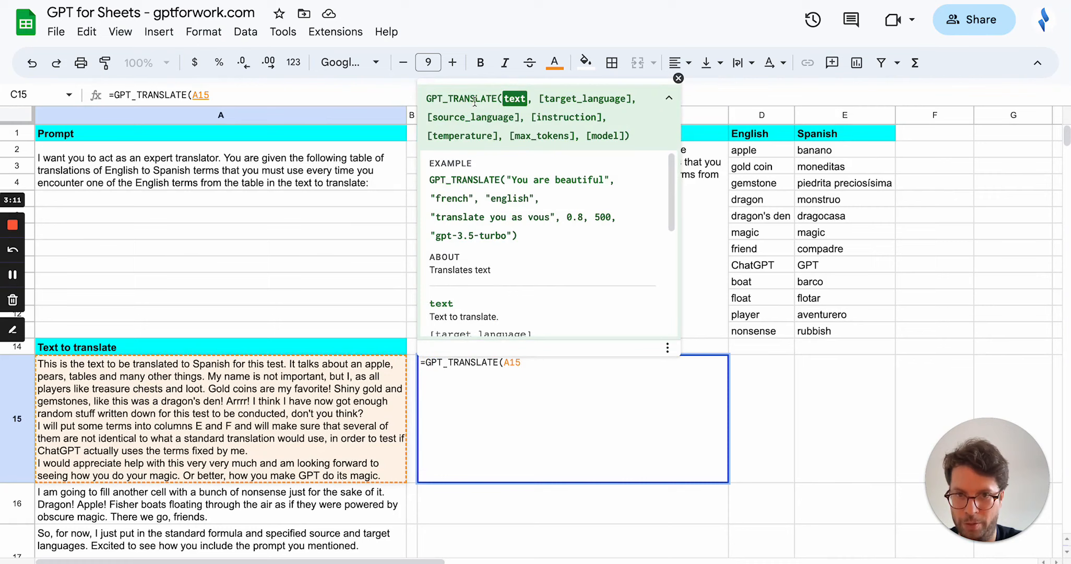
pyautogui.write(', ')
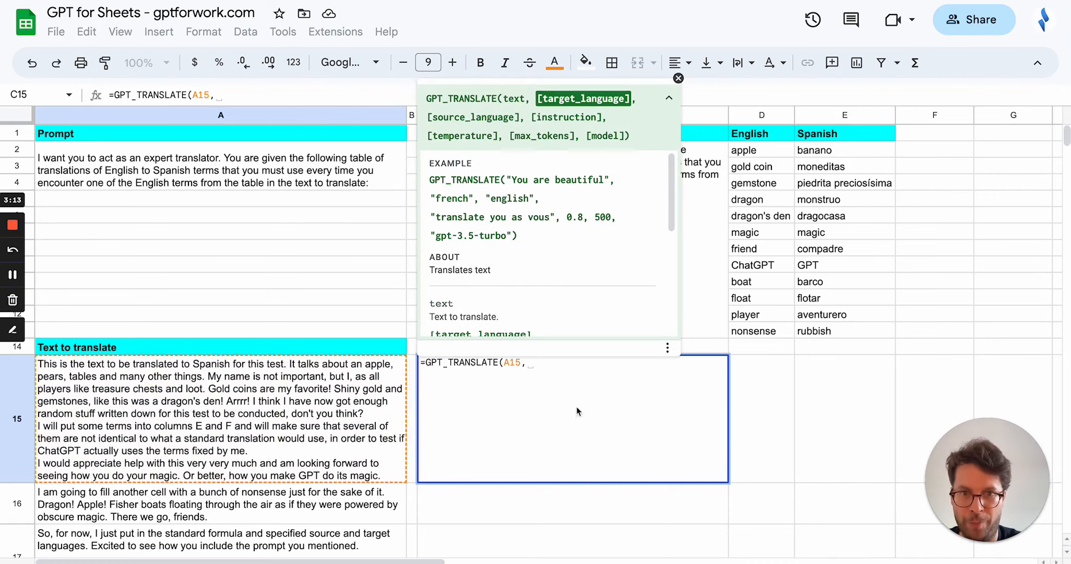
pyautogui.write('"sp')
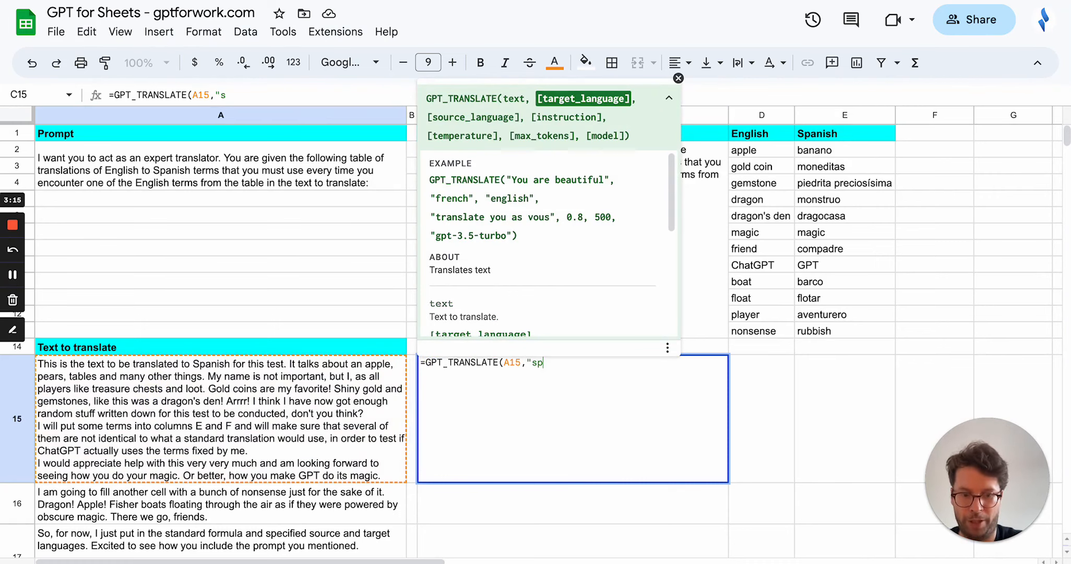
pyautogui.write('anish,"e')
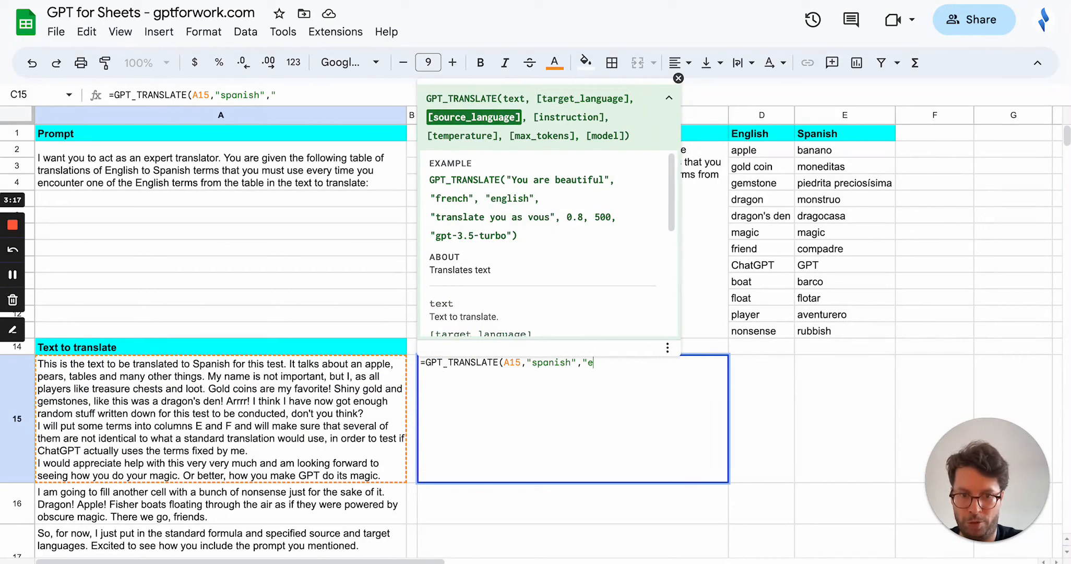
pyautogui.write('glish"')
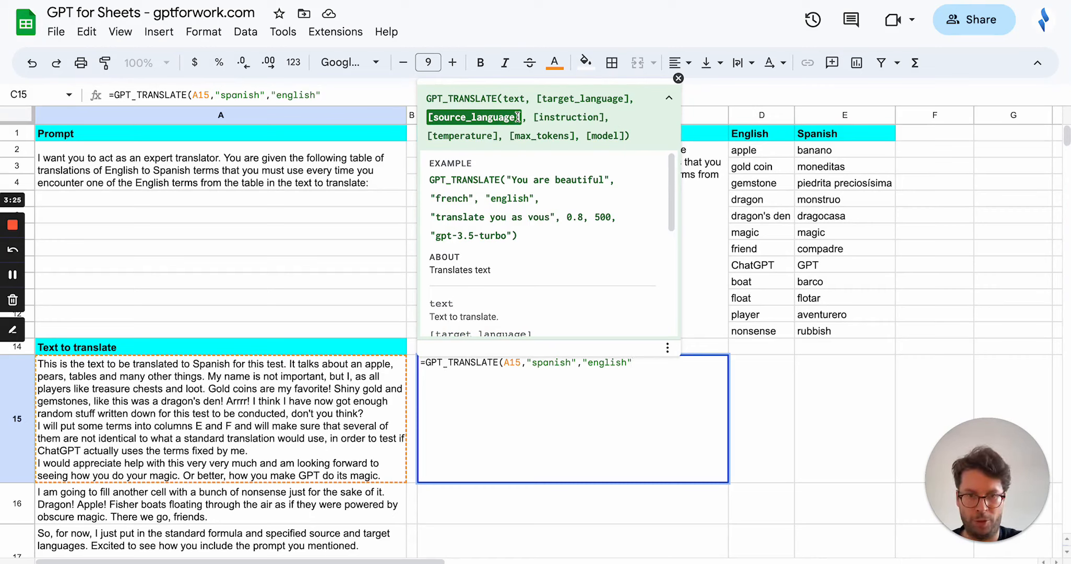
pyautogui.write(',')
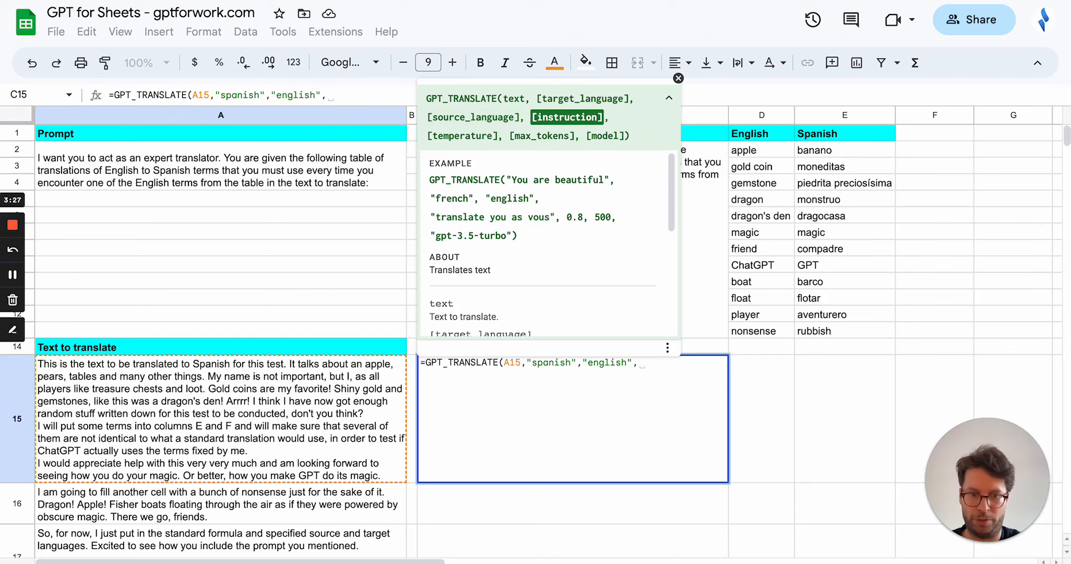
pyautogui.click(678, 79)
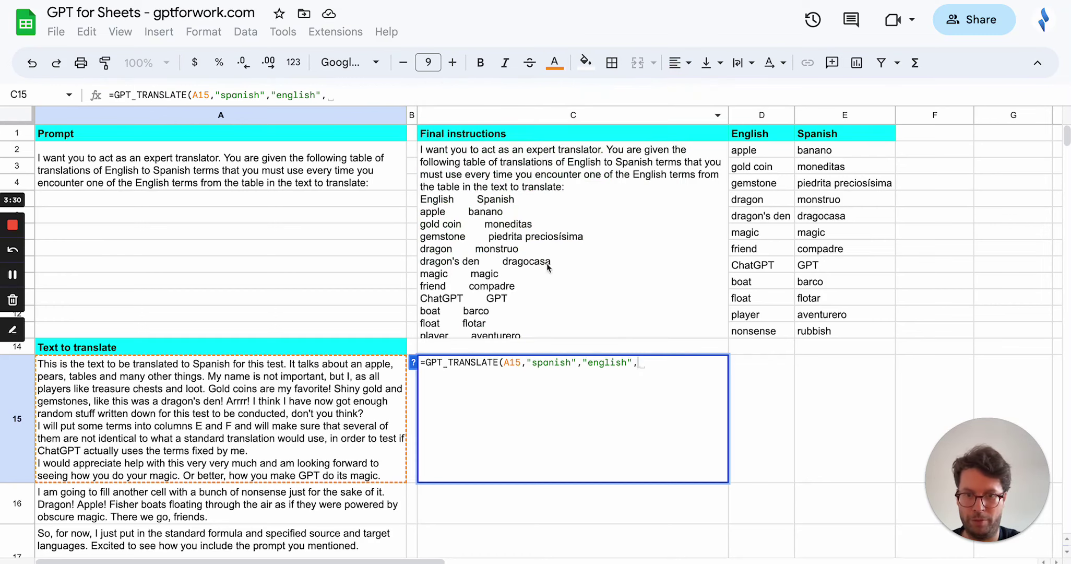
pyautogui.click(507, 224)
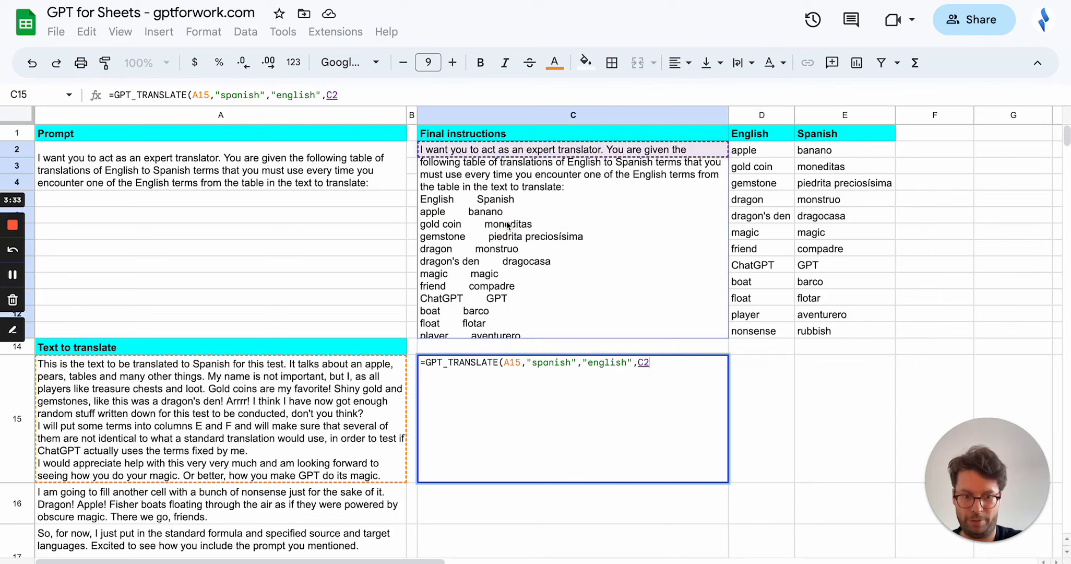
pyautogui.write(')')
pyautogui.press('Return')
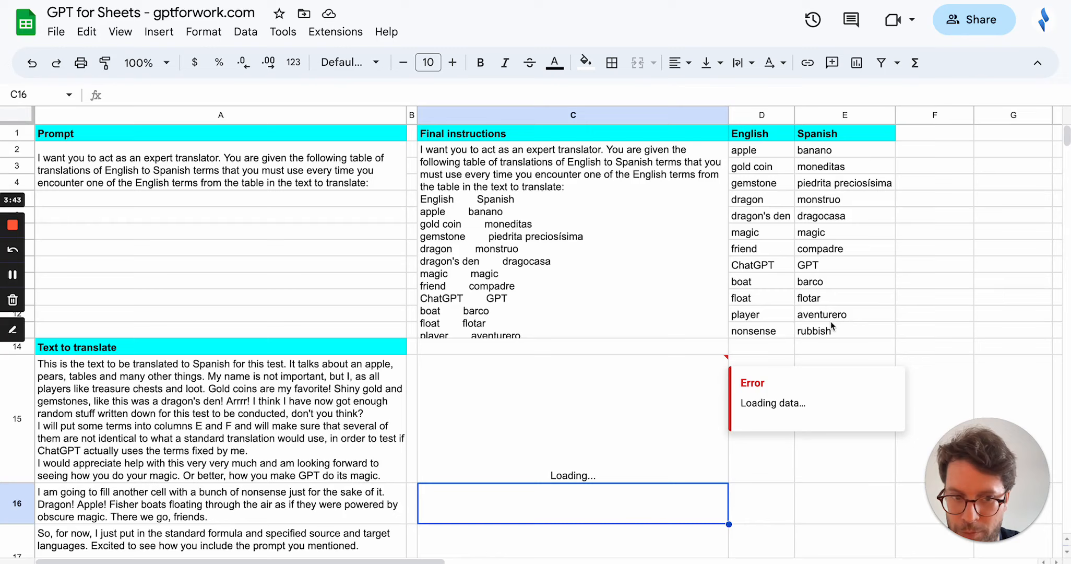
pyautogui.scroll(-3, 830, 321)
pyautogui.scroll(-2, 830, 321)
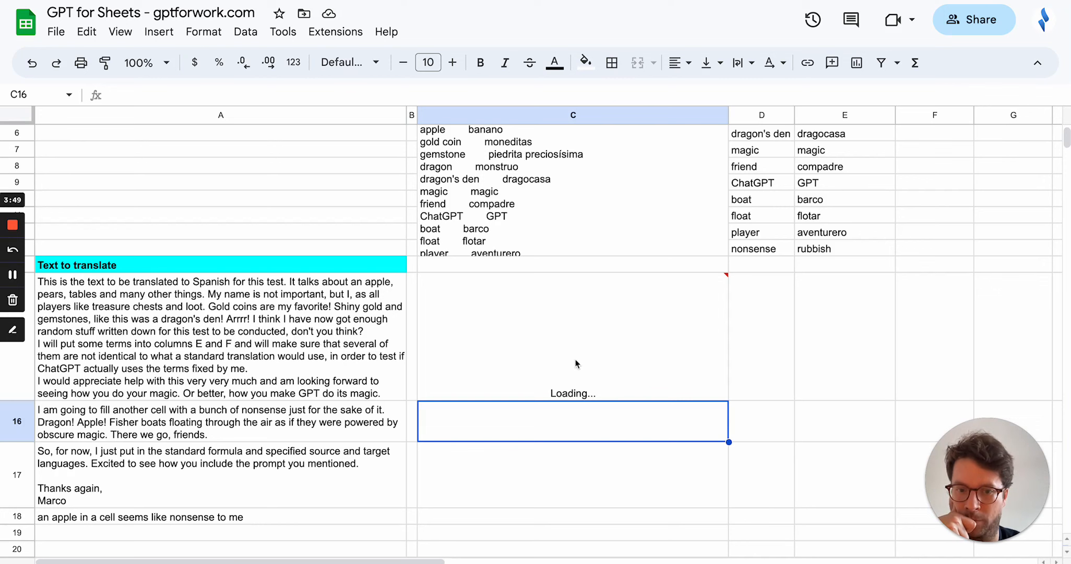
# Step: View the finished Spanish translation and its formula in C15
pyautogui.click(592, 335)
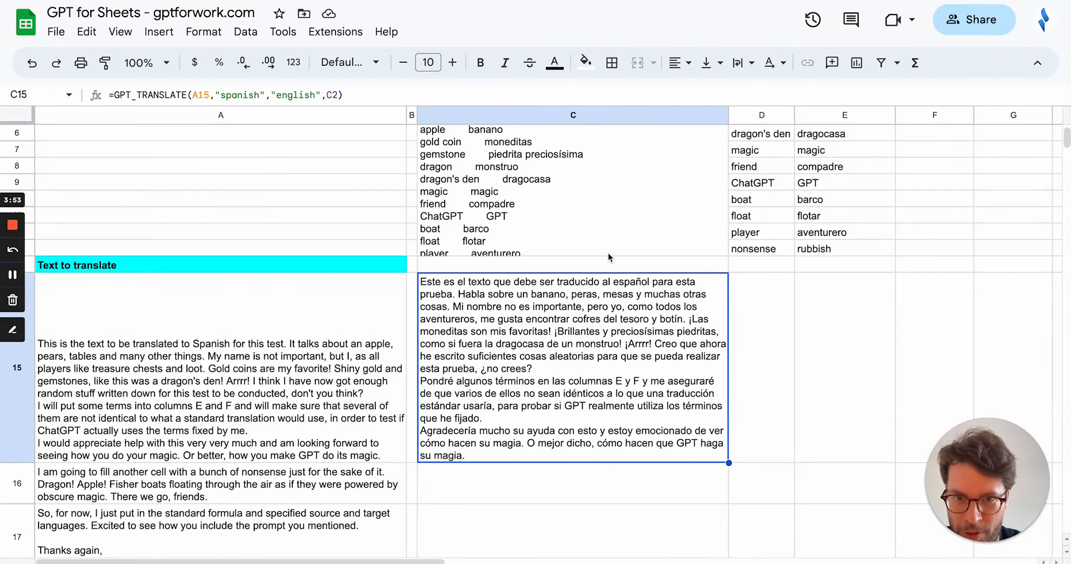
pyautogui.scroll(3, 608, 252)
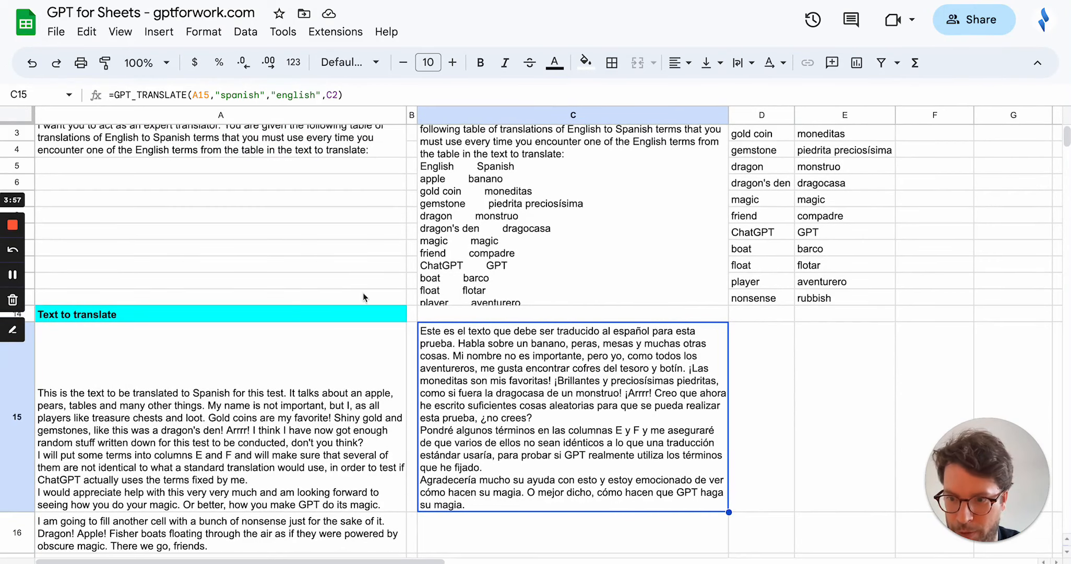
pyautogui.scroll(2, 513, 209)
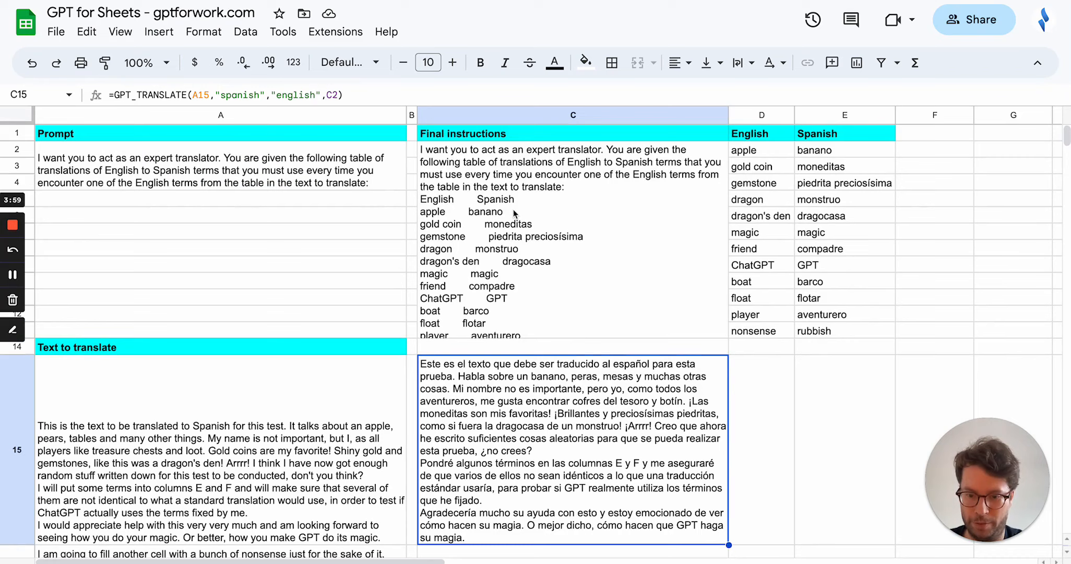
pyautogui.hotkey('ctrl', 'f')
pyautogui.write('apple')
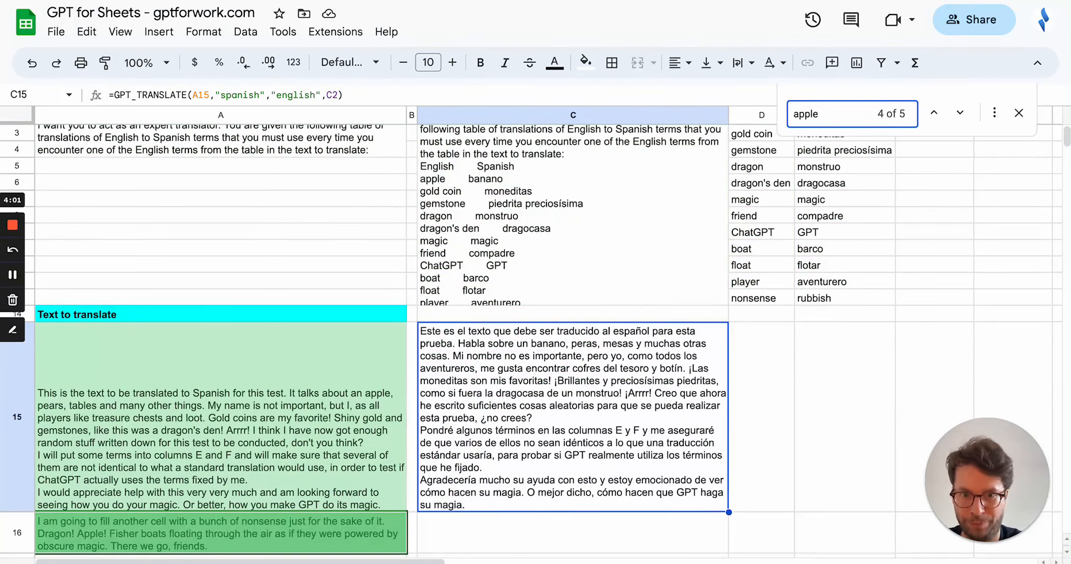
pyautogui.press('Return')
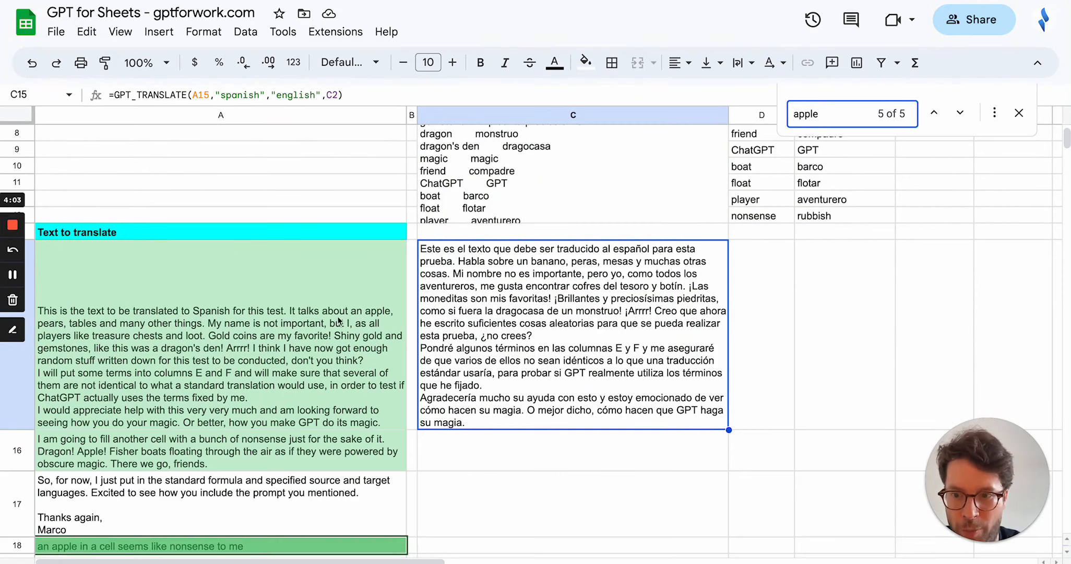
pyautogui.click(156, 308)
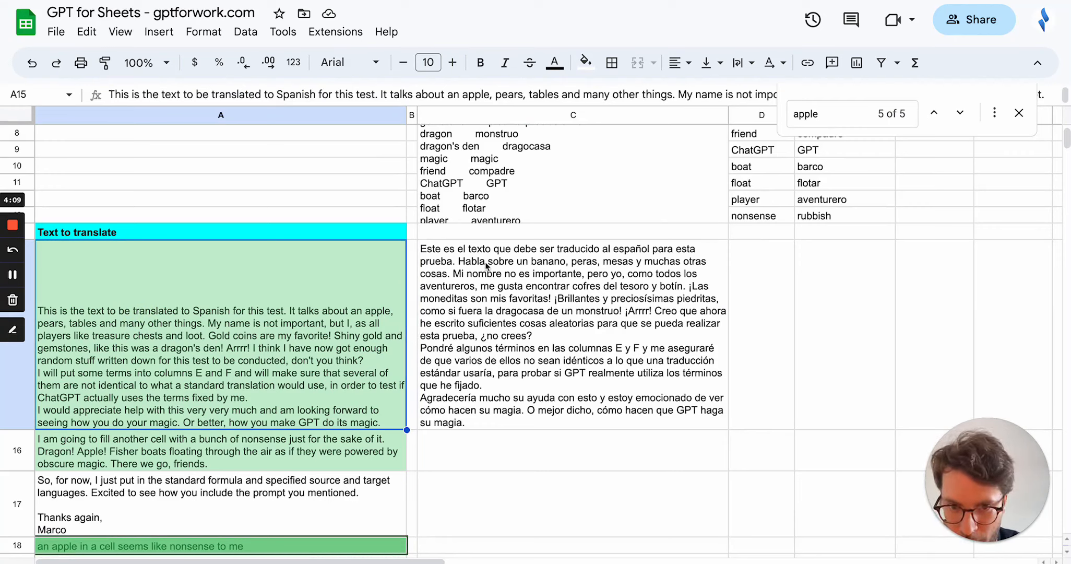
pyautogui.click(535, 265)
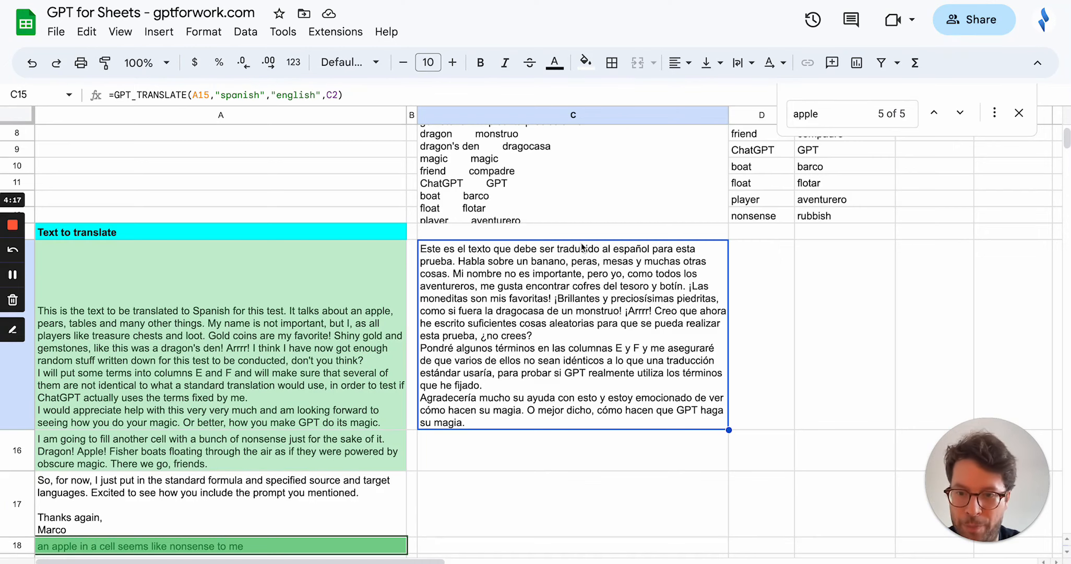
pyautogui.scroll(3, 627, 242)
pyautogui.scroll(1, 627, 242)
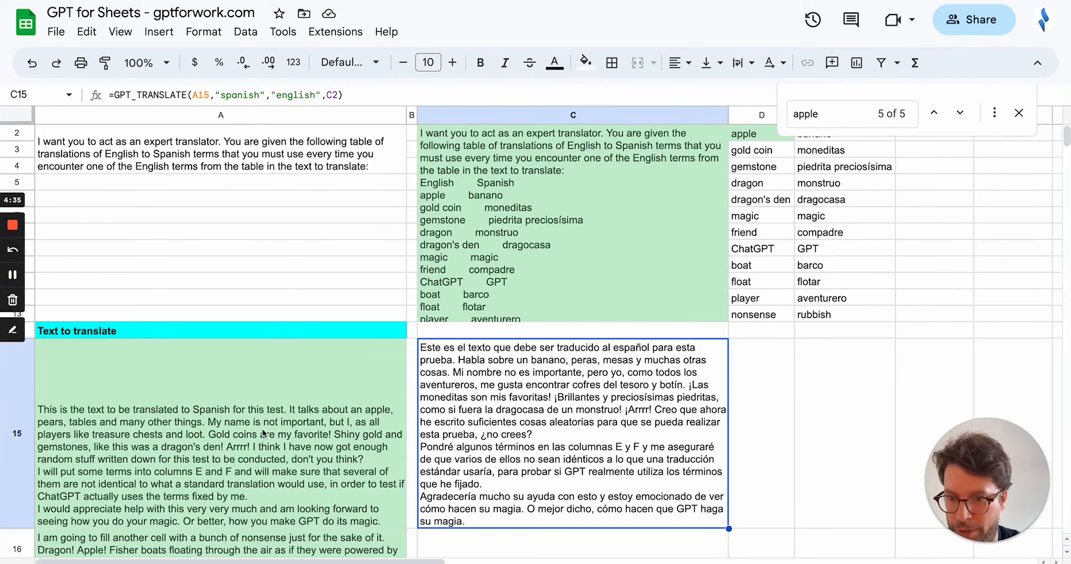
pyautogui.click(241, 438)
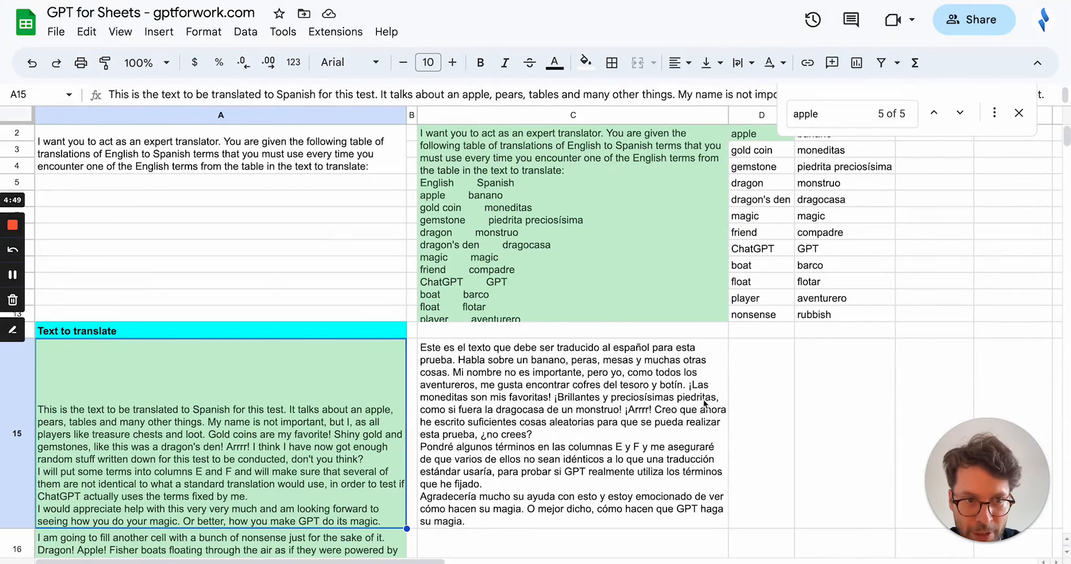
pyautogui.click(832, 170)
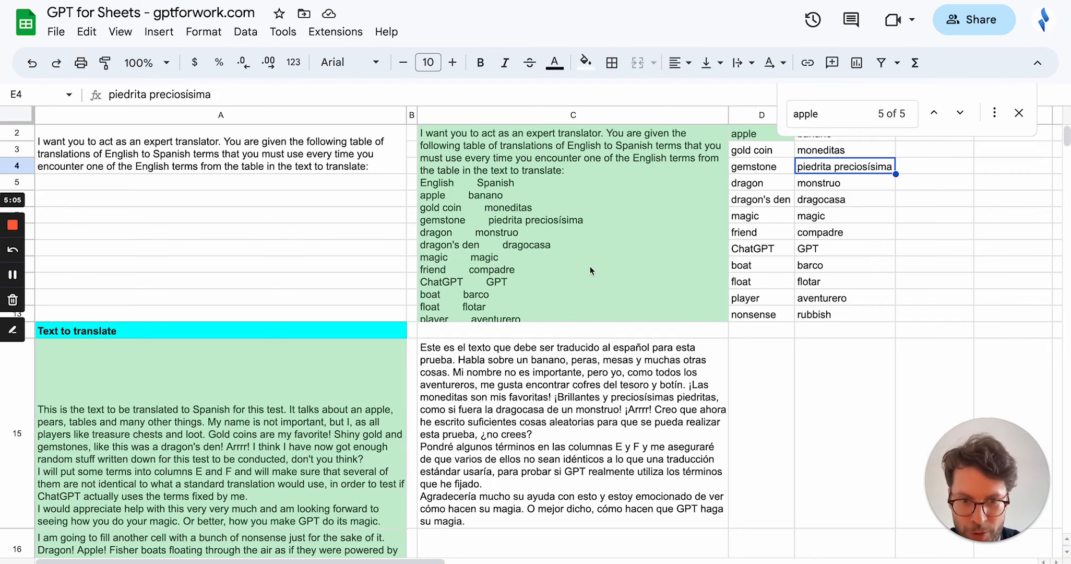
pyautogui.click(818, 300)
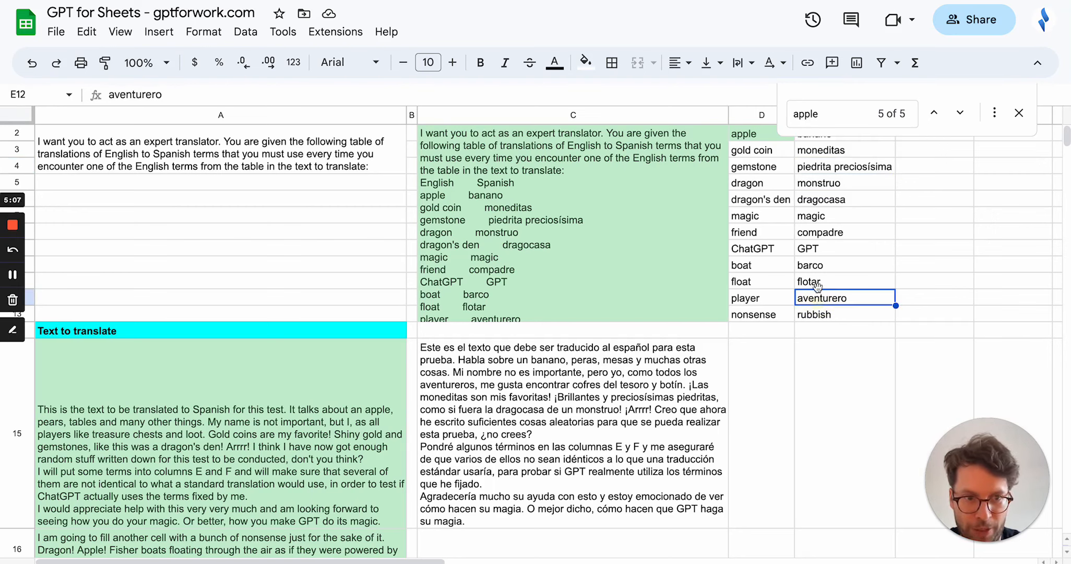
pyautogui.click(757, 216)
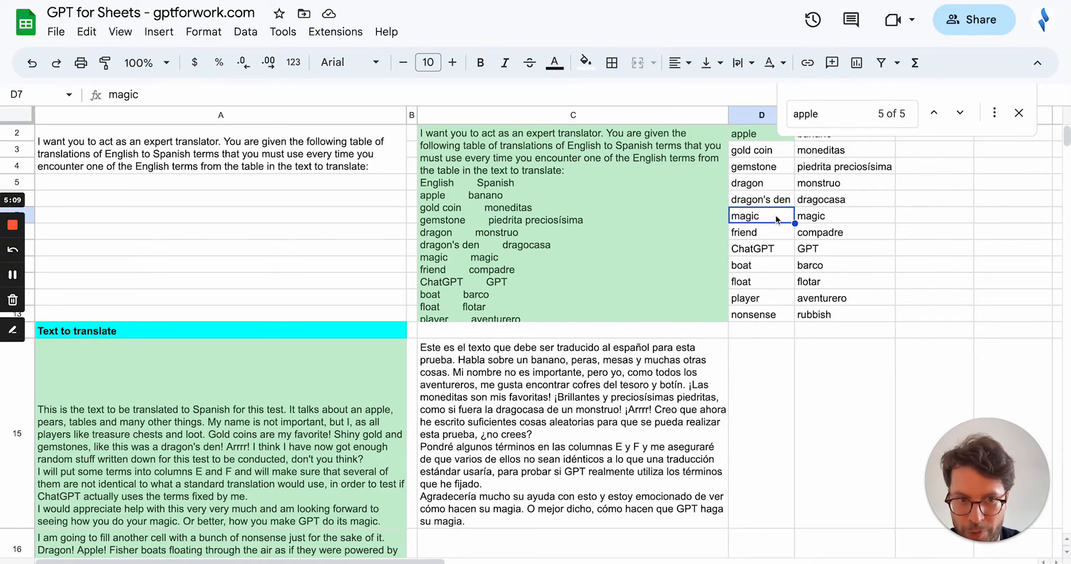
pyautogui.click(820, 216)
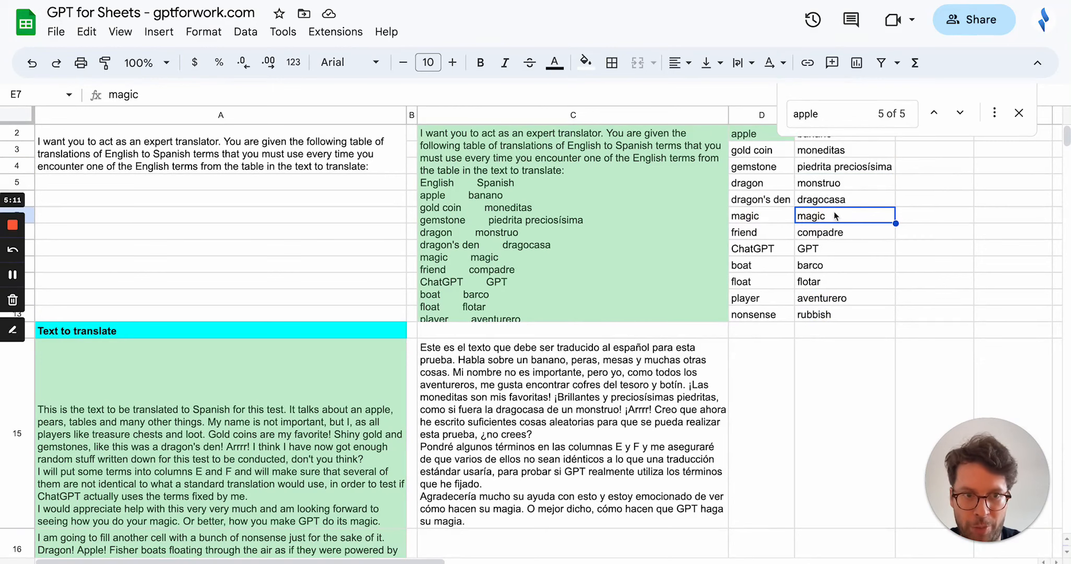
# Step: Lock the instructions reference in the C15 formula as C$2 so it stays fixed when copied
pyautogui.click(1018, 113)
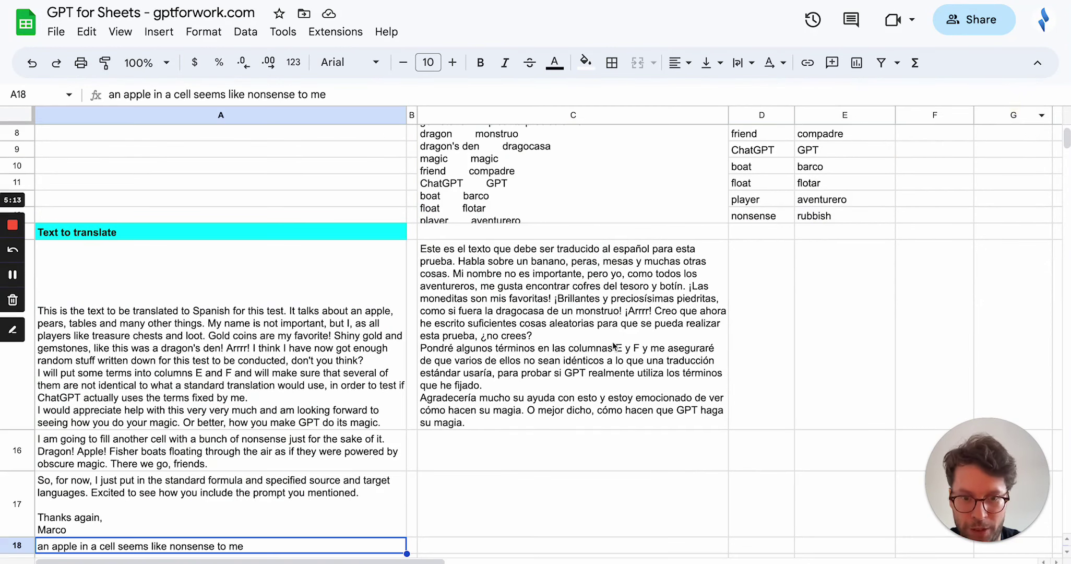
pyautogui.click(494, 418)
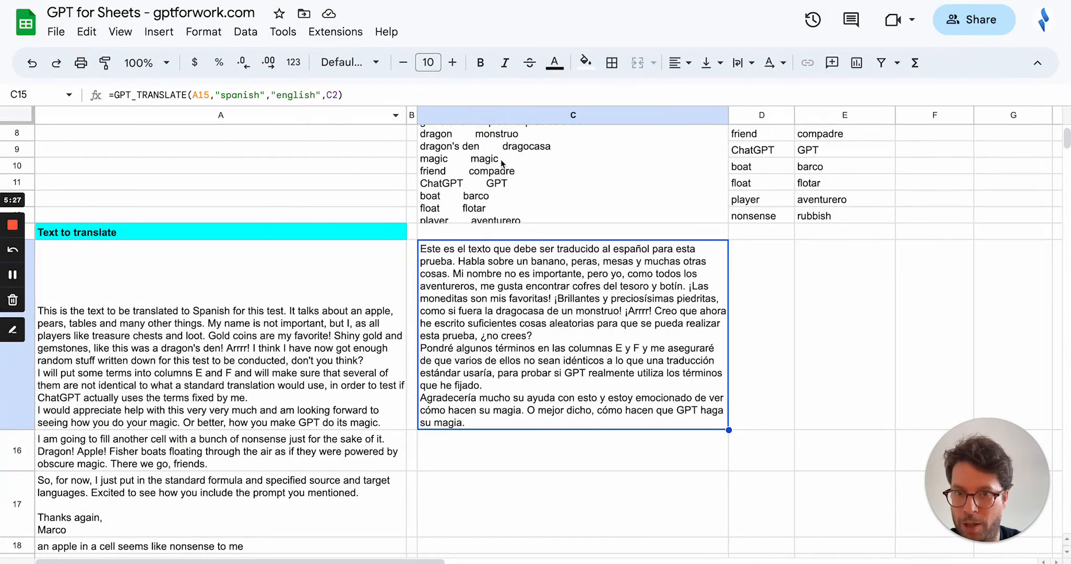
pyautogui.scroll(5, 500, 159)
pyautogui.click(544, 178)
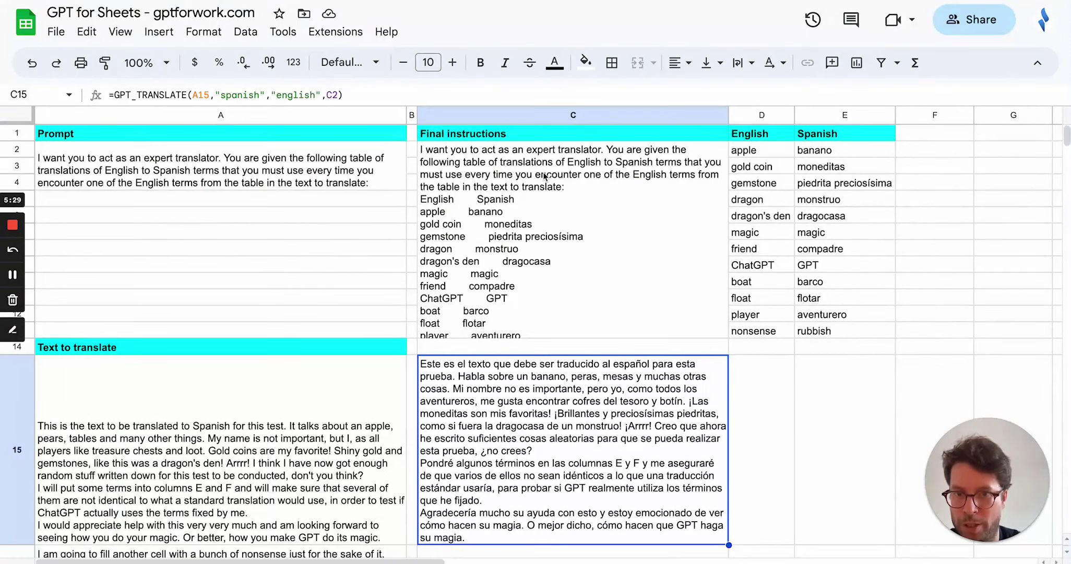
pyautogui.click(574, 398)
pyautogui.click(333, 94)
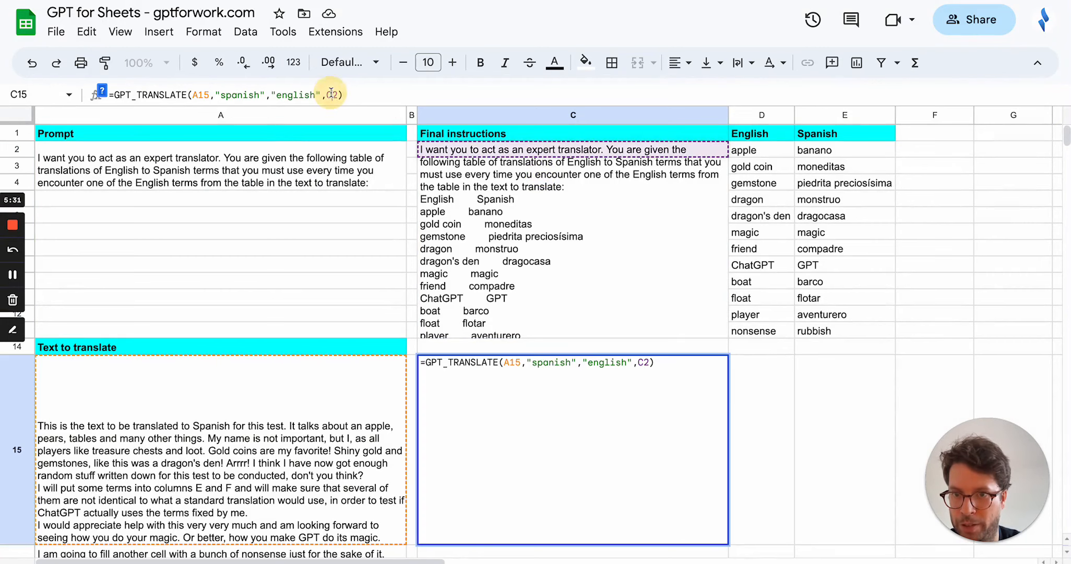
pyautogui.write('$')
pyautogui.press('Return')
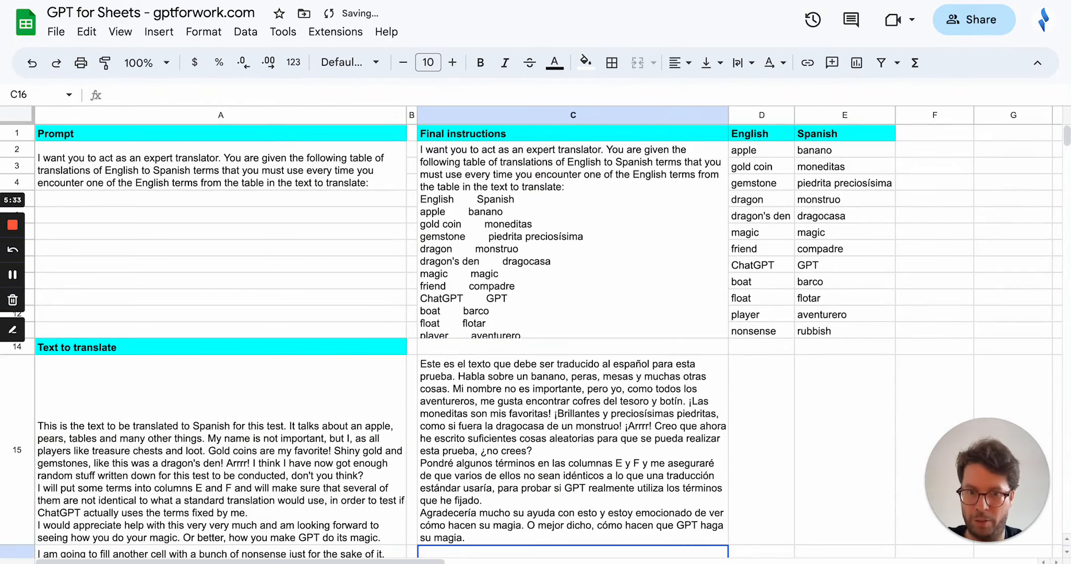
pyautogui.scroll(-2, 756, 452)
pyautogui.scroll(-2, 756, 448)
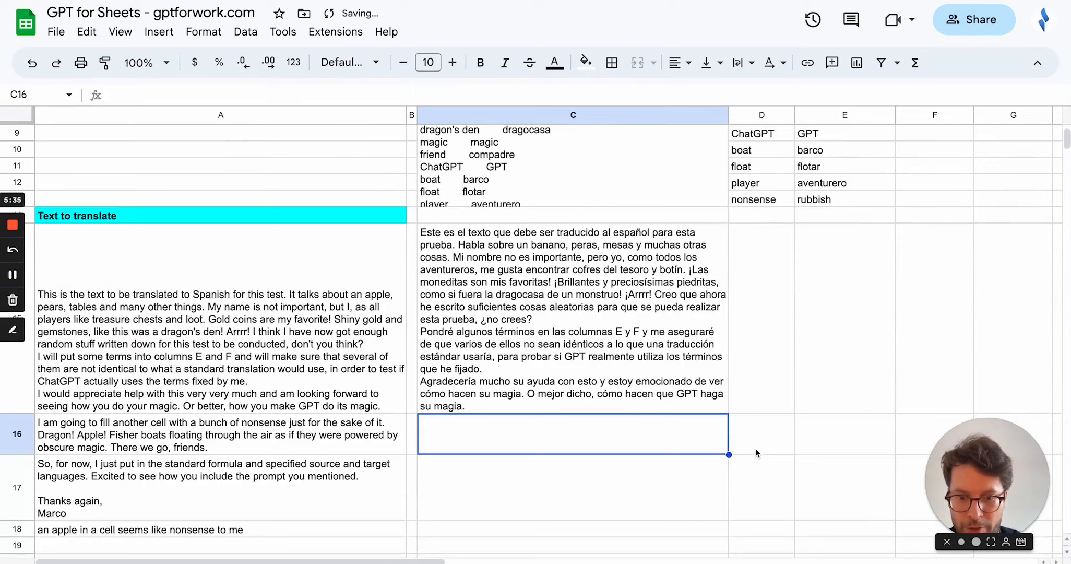
pyautogui.press('Up')
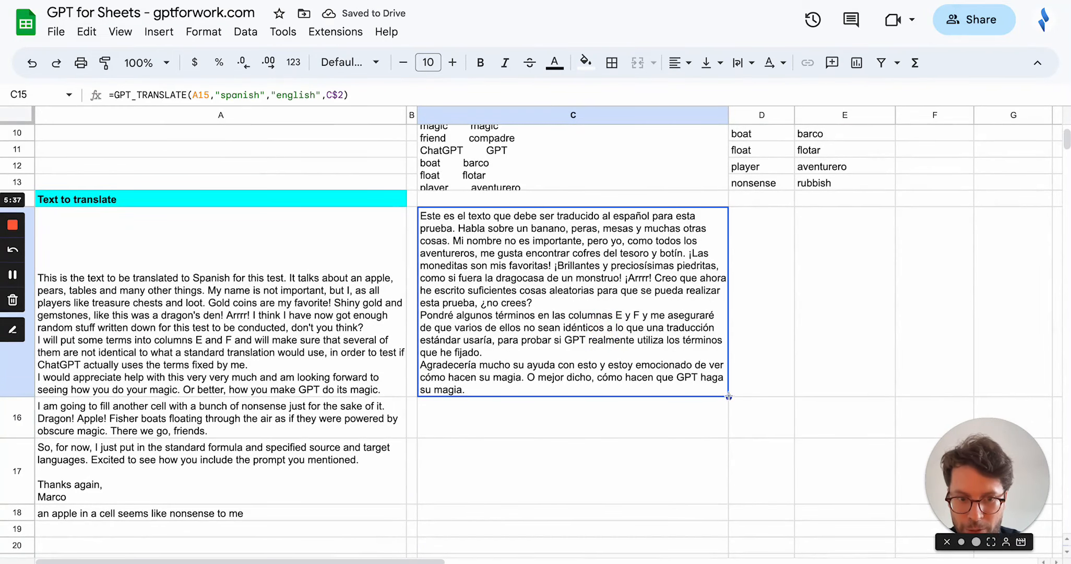
# Step: Fill the C15 translation formula down to C18 and check the copies in C16 and C17
pyautogui.moveTo(729, 397); pyautogui.dragTo(704, 504)
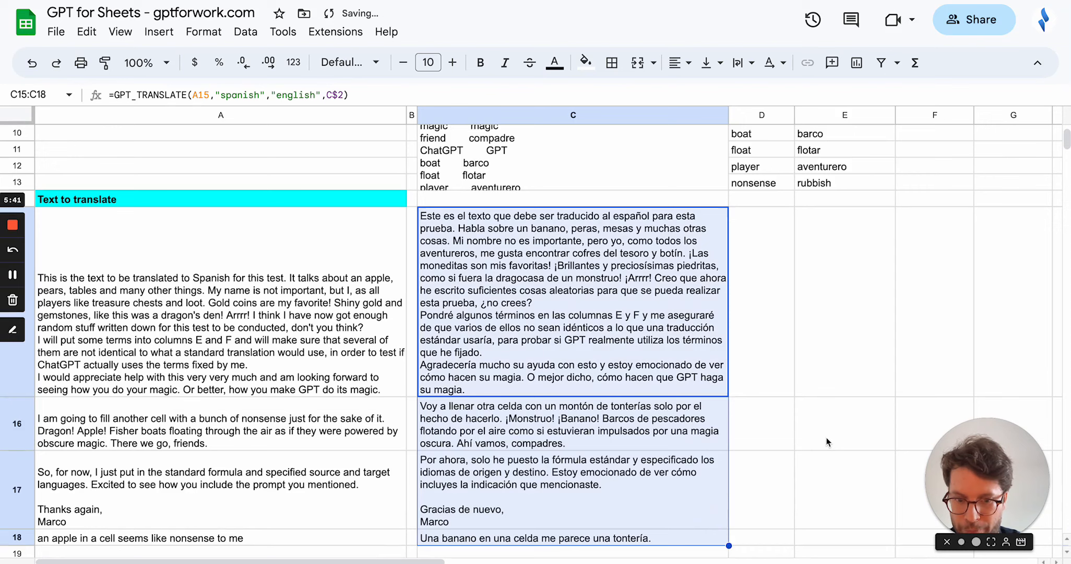
pyautogui.click(761, 347)
pyautogui.click(550, 441)
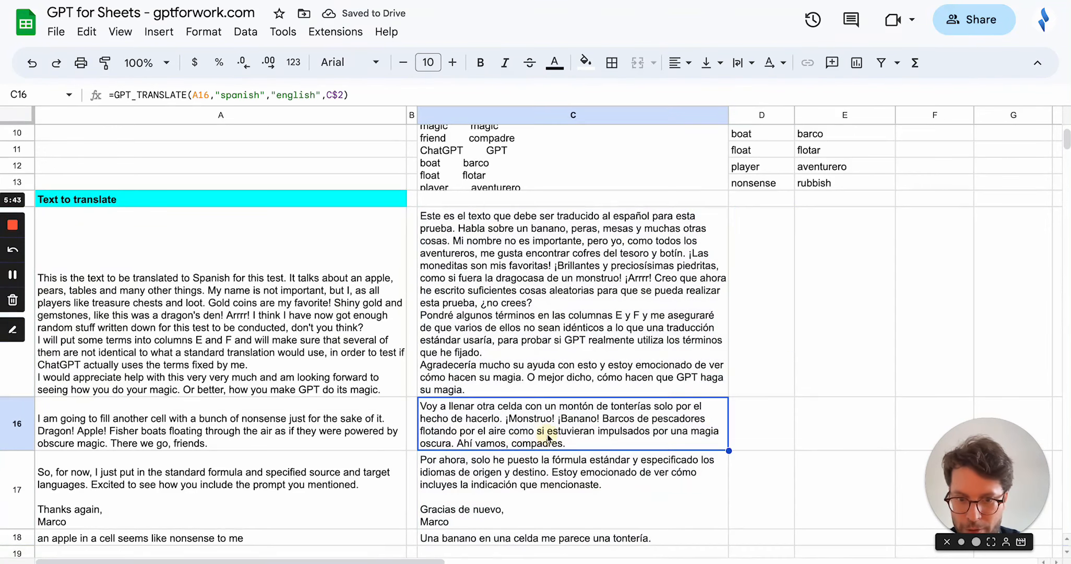
pyautogui.scroll(-1, 524, 515)
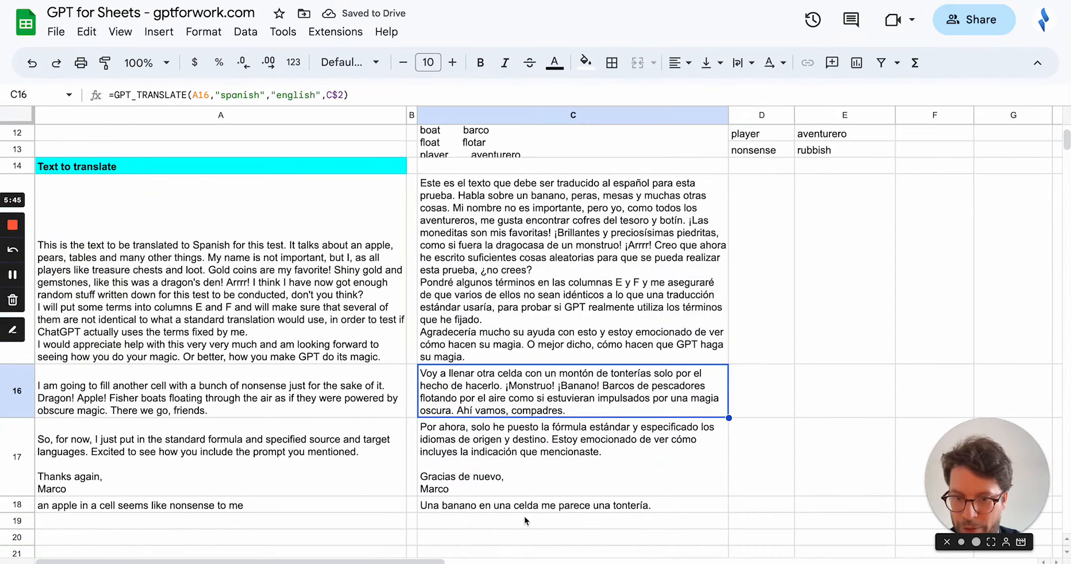
pyautogui.click(545, 456)
# Step: Compare the A18 apple sentence's translation with the nonsense–rubbish term entry
pyautogui.click(460, 402)
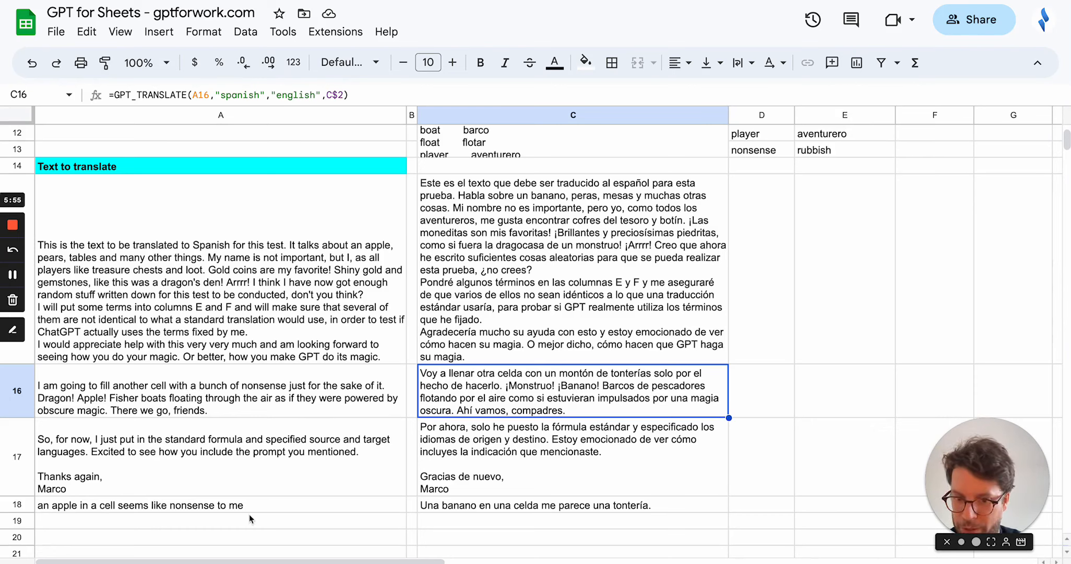
pyautogui.click(56, 508)
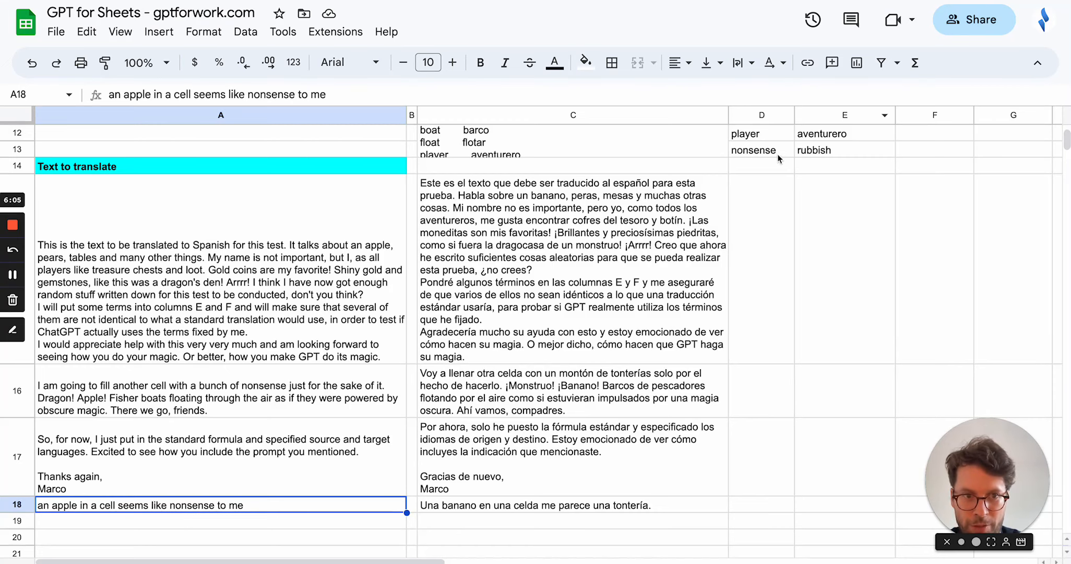
pyautogui.click(835, 151)
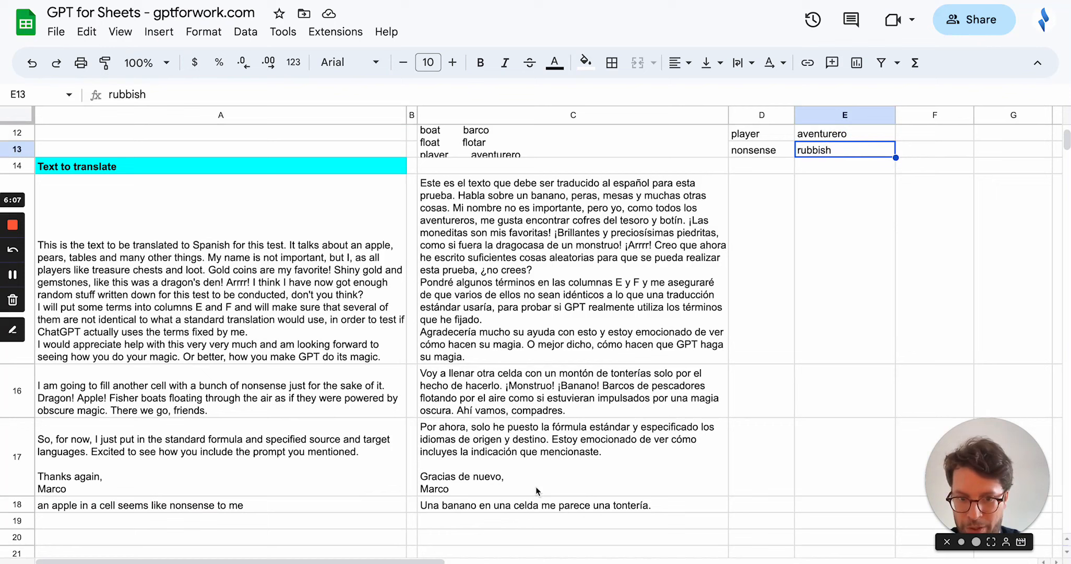
# Step: Add "gpt-4" as the model argument in the C18 formula and check the new result
pyautogui.click(498, 512)
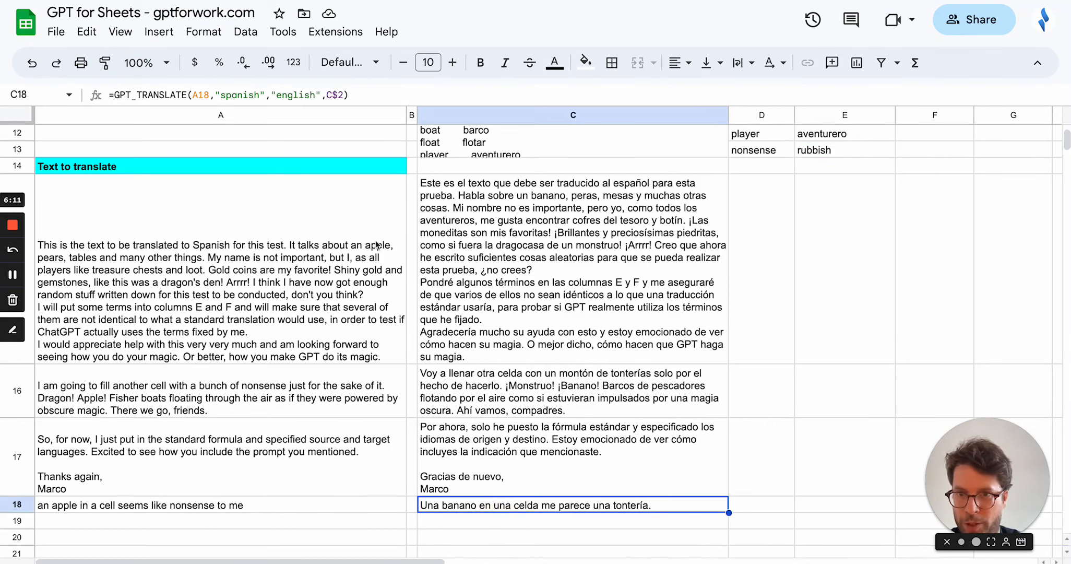
pyautogui.click(343, 94)
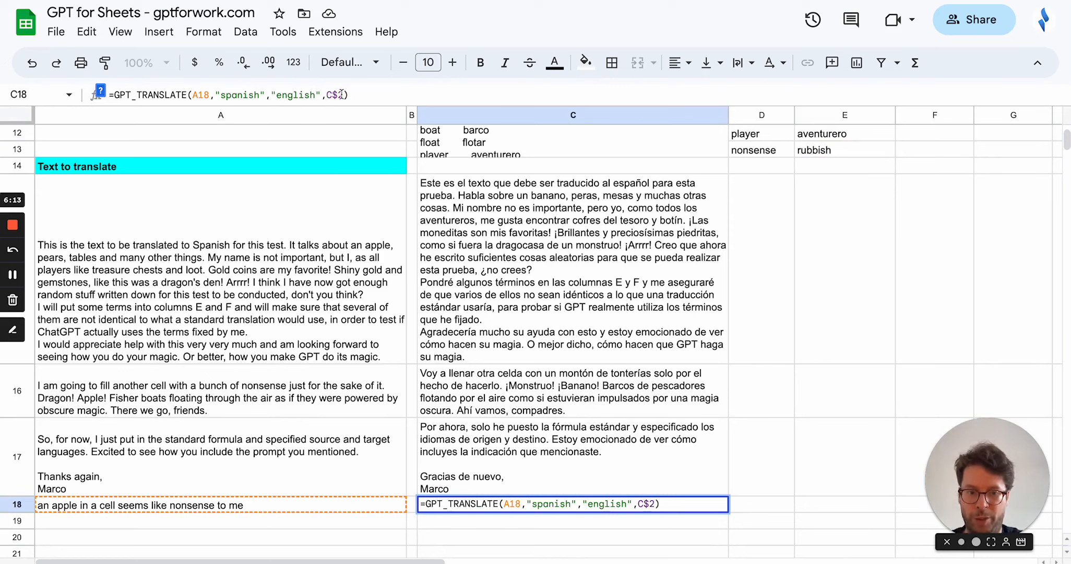
pyautogui.write(', ,')
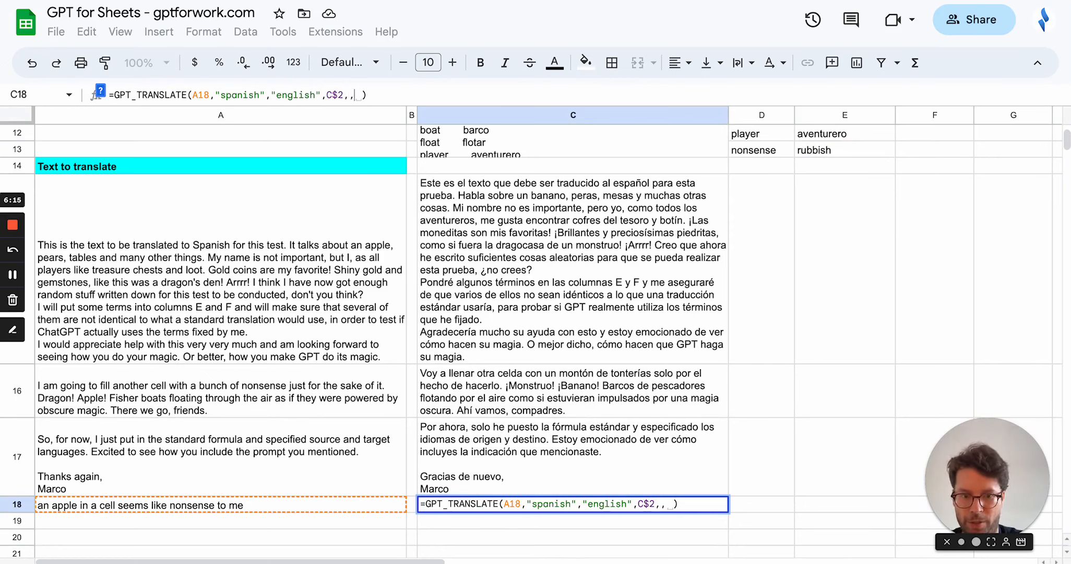
pyautogui.click(100, 91)
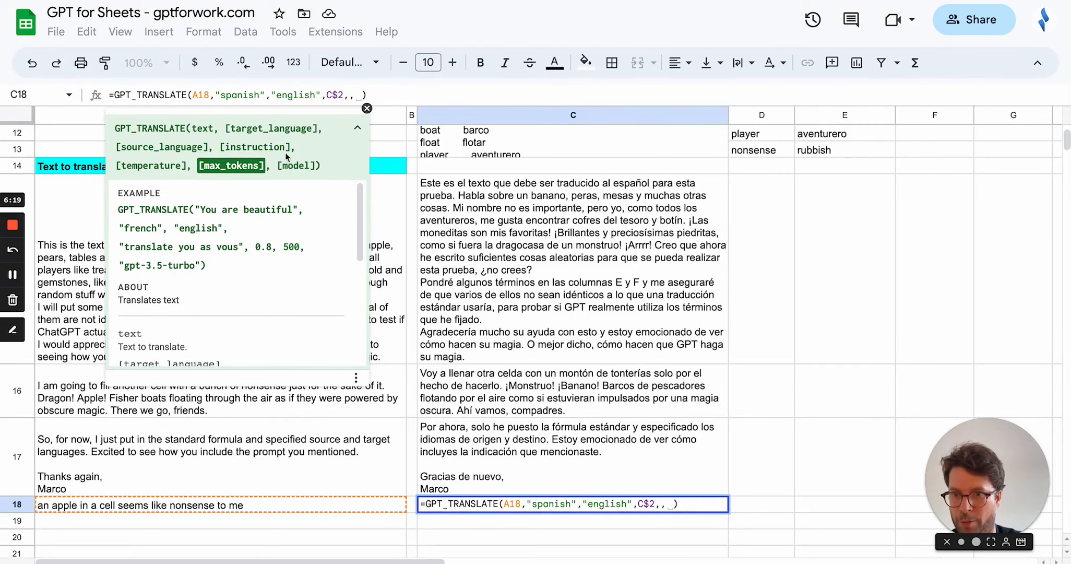
pyautogui.write(',')
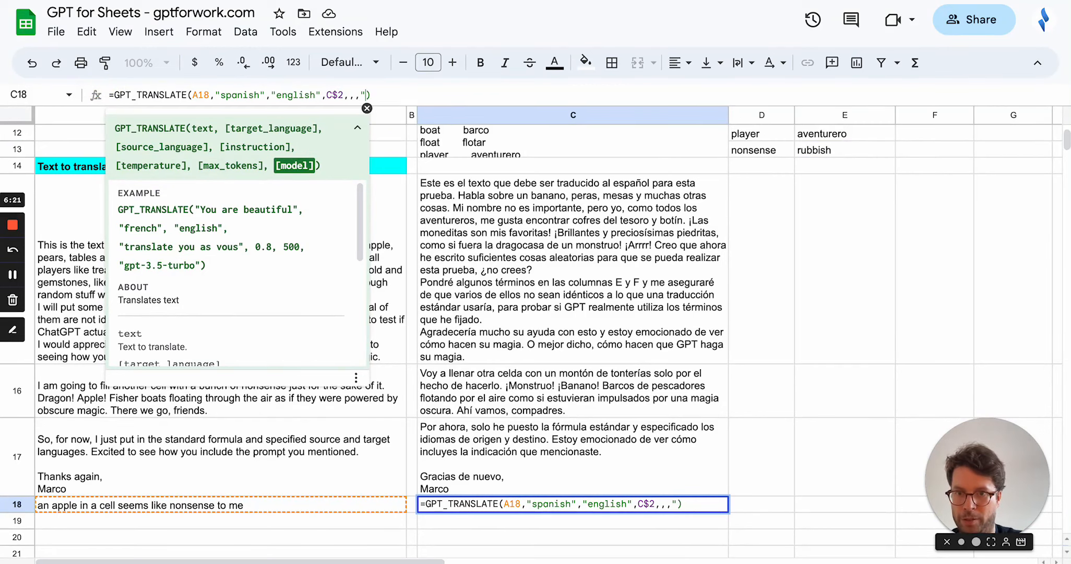
pyautogui.write('"gpt-4"')
pyautogui.press('Return')
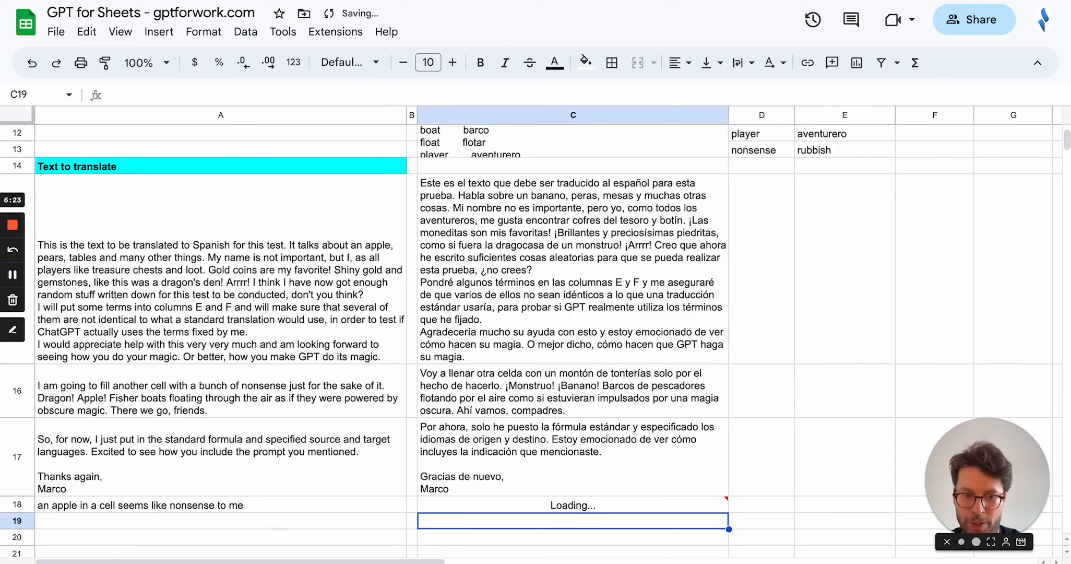
pyautogui.click(566, 505)
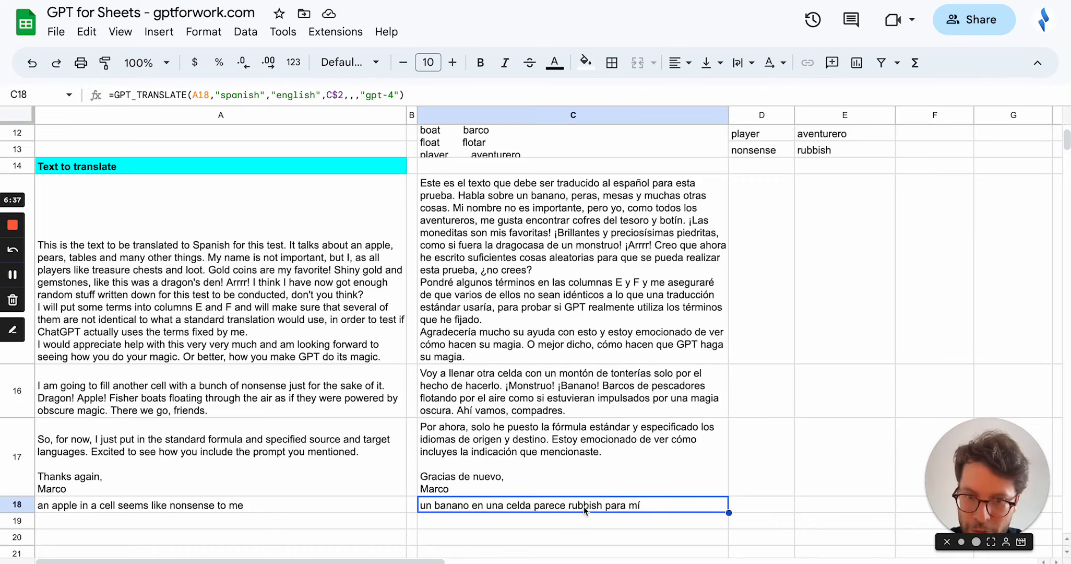
# Step: Add "gpt-4" as the model argument in the C15 formula, which returns #ERROR!
pyautogui.click(535, 255)
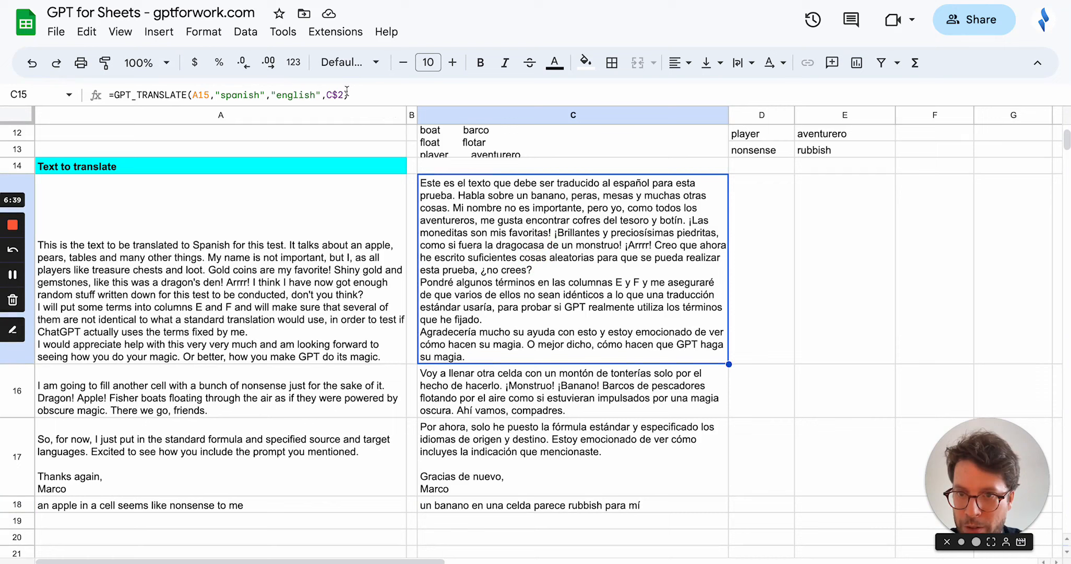
pyautogui.click(345, 93)
pyautogui.write(', ')
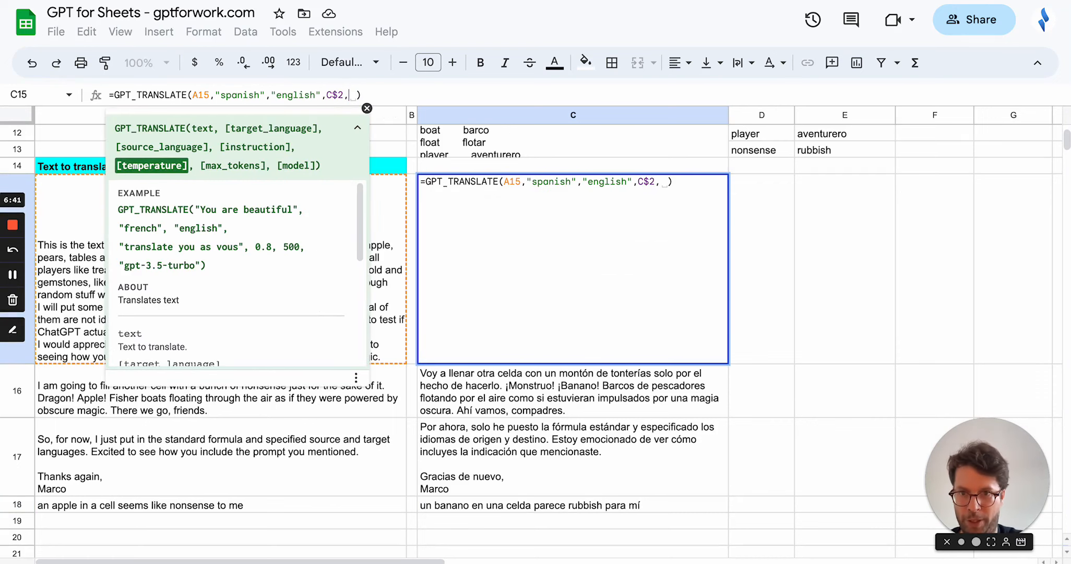
pyautogui.write(',,"gpt-')
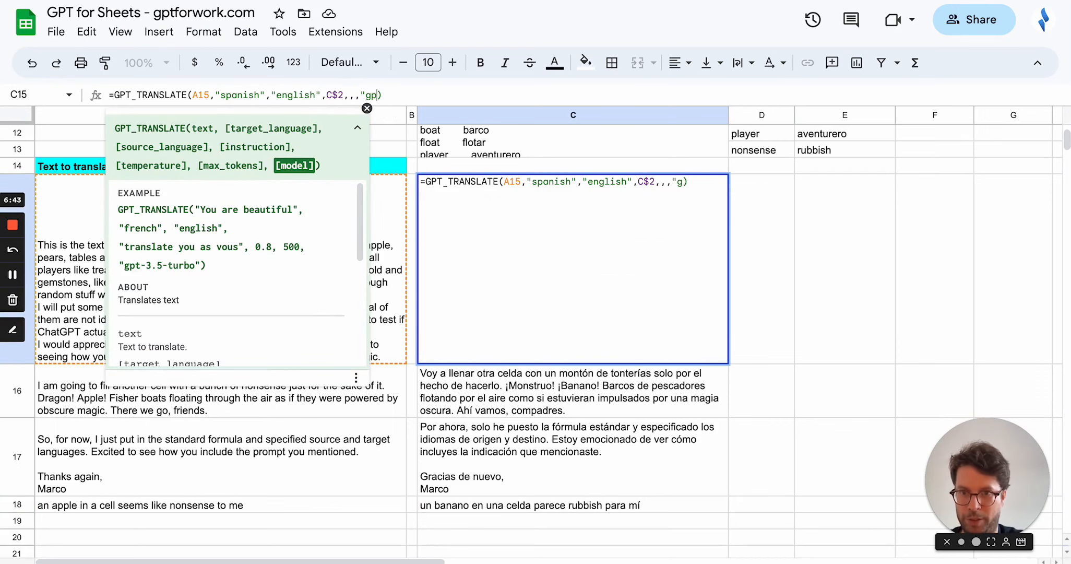
pyautogui.write('4")')
pyautogui.press('Return')
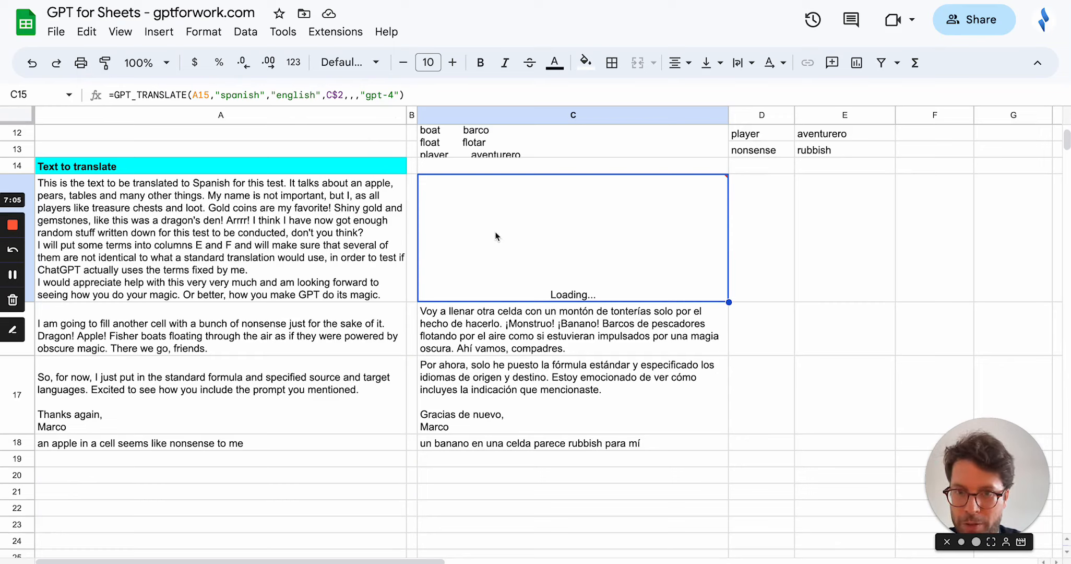
pyautogui.moveTo(573, 238)
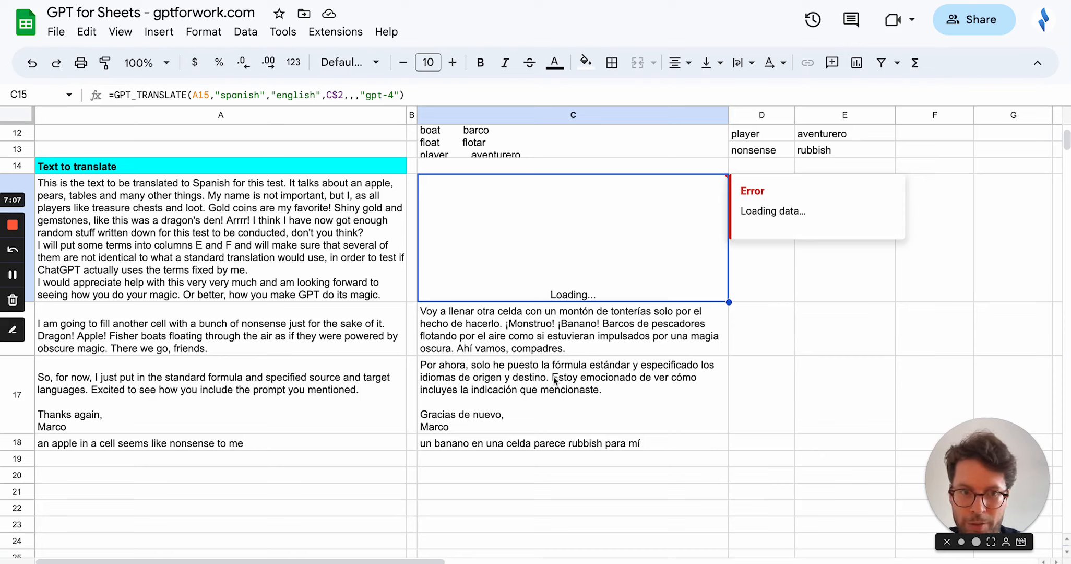
pyautogui.click(558, 443)
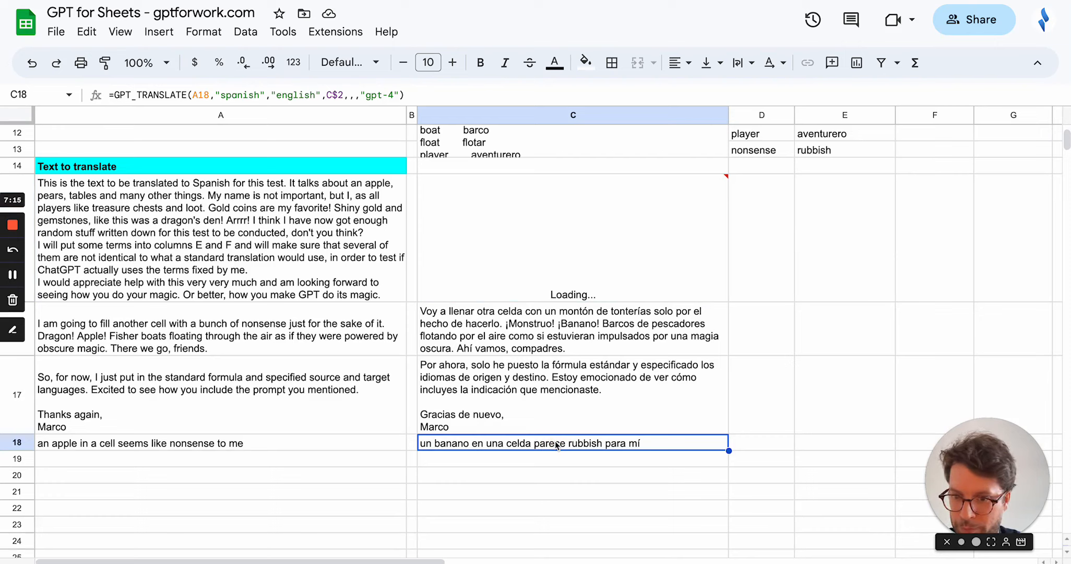
pyautogui.click(630, 250)
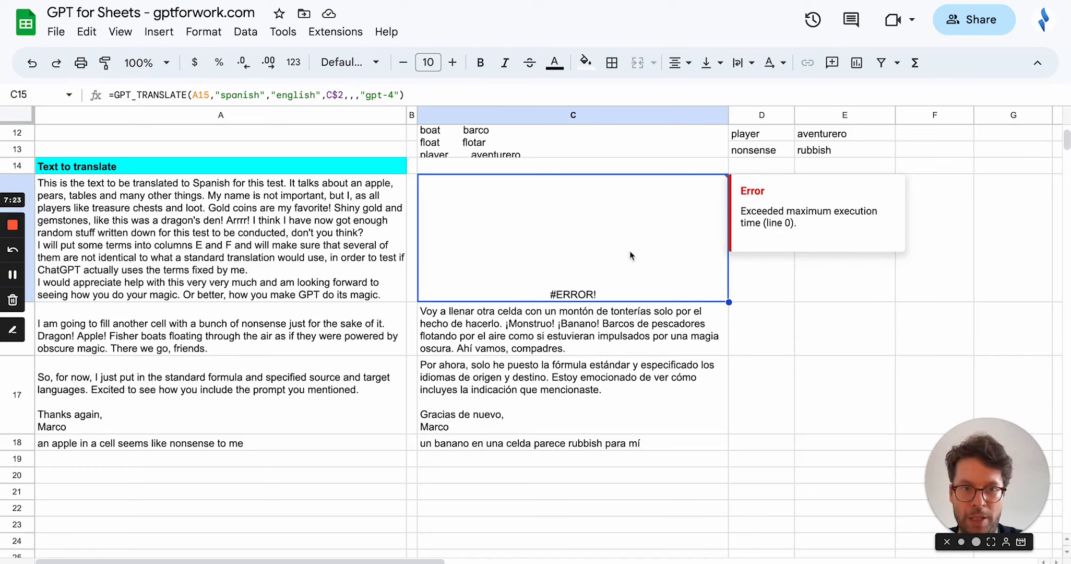
pyautogui.click(583, 443)
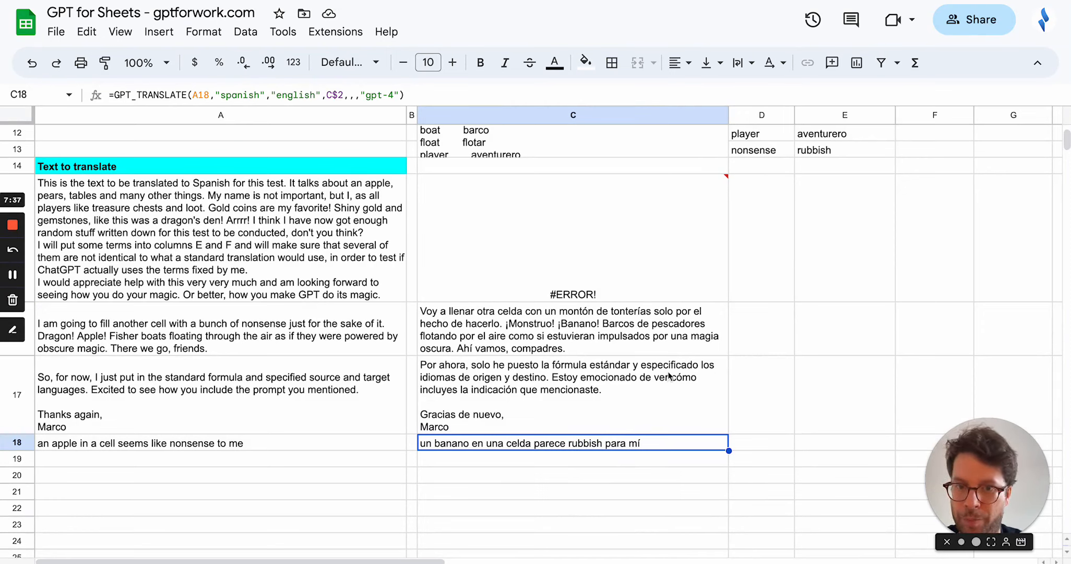
# Step: Clear the translations in C16:C18
pyautogui.moveTo(562, 242); pyautogui.dragTo(536, 441)
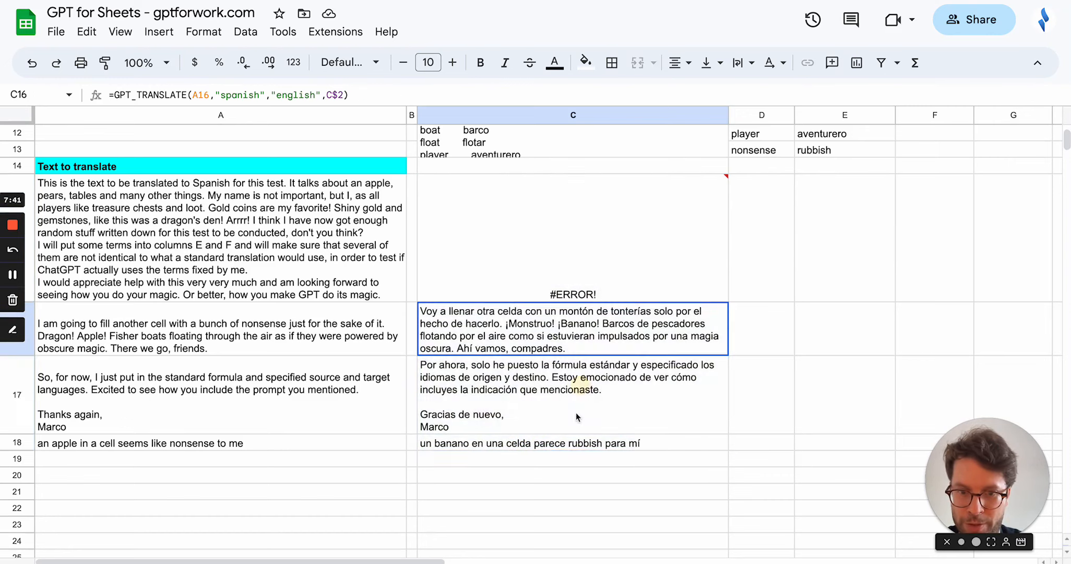
pyautogui.moveTo(576, 335); pyautogui.dragTo(567, 454)
pyautogui.press('Delete')
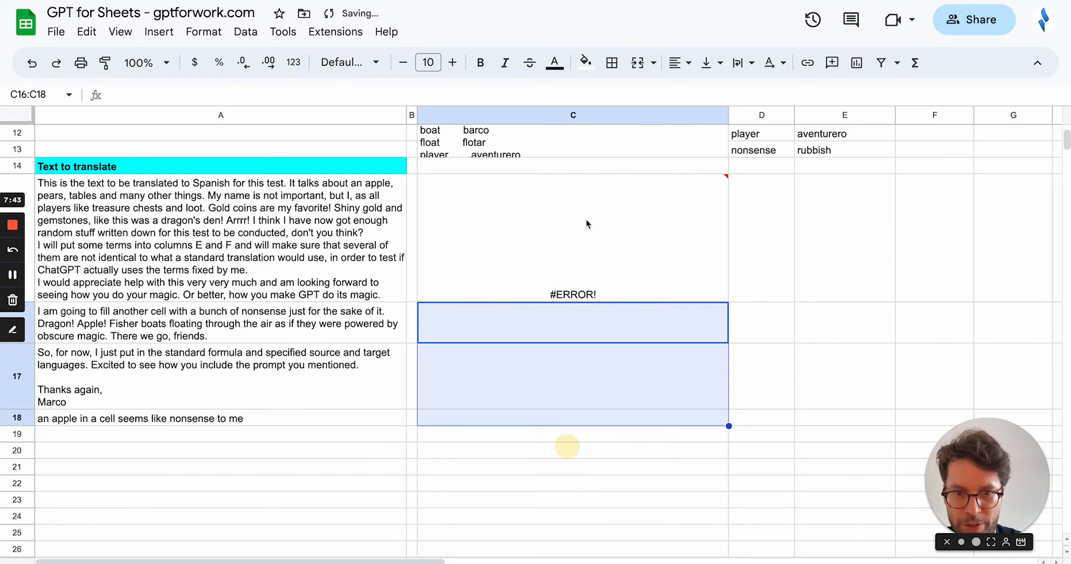
# Step: Remove the gpt-4 argument from C15's formula, restoring its Spanish translation
pyautogui.click(567, 217)
pyautogui.click(400, 94)
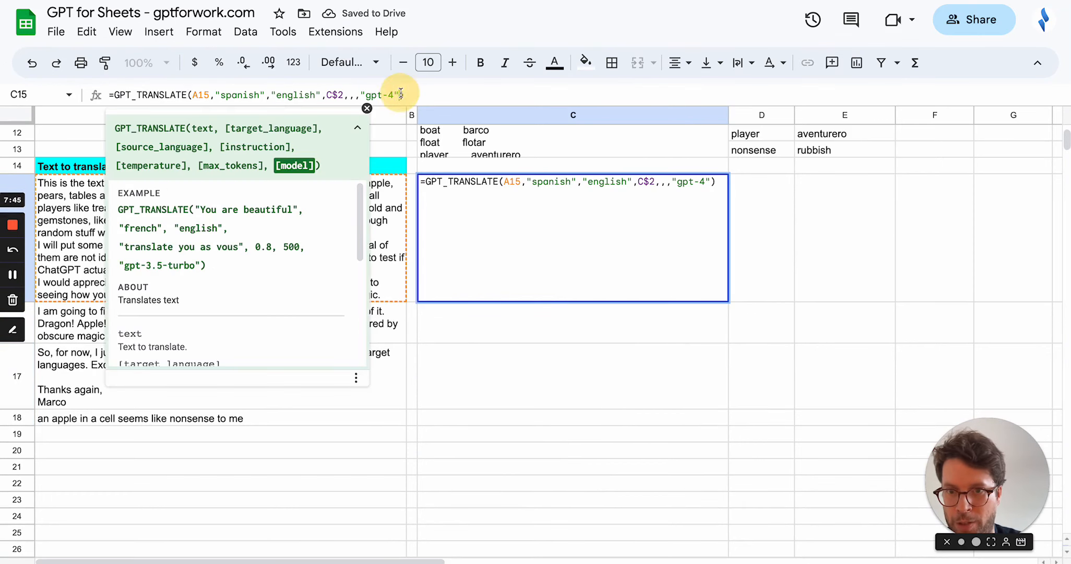
pyautogui.press('BackSpace')
pyautogui.press('BackSpace')
pyautogui.press('BackSpace')
pyautogui.press('BackSpace')
pyautogui.press('BackSpace')
pyautogui.press('BackSpace')
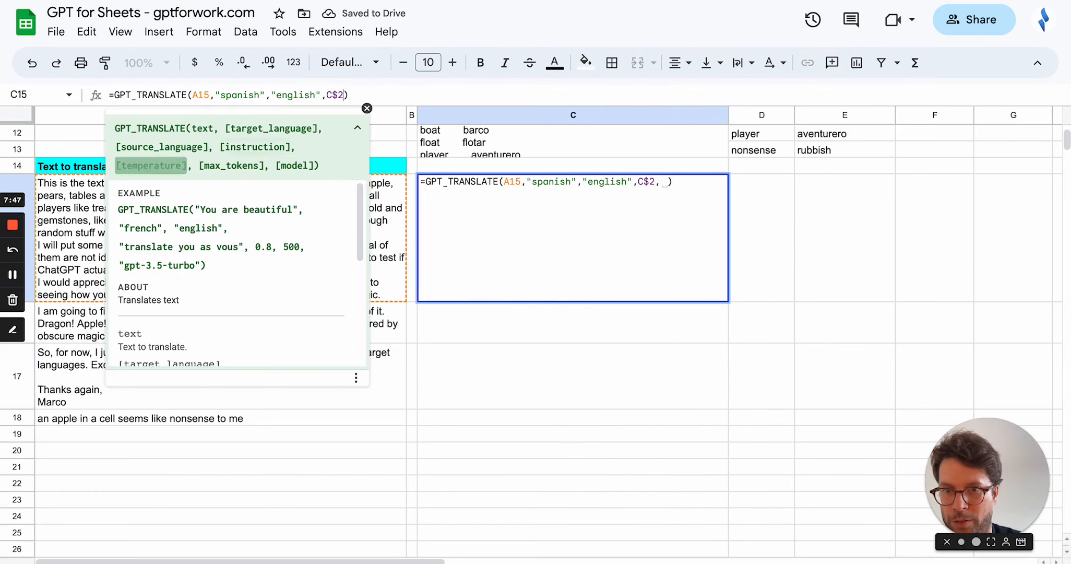
pyautogui.press('BackSpace')
pyautogui.press('Return')
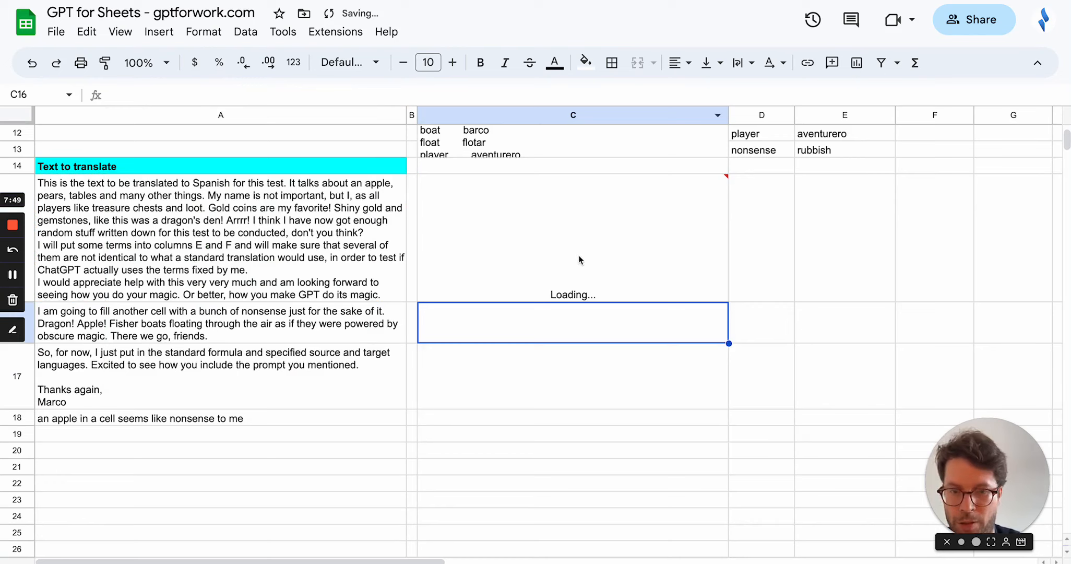
pyautogui.click(226, 243)
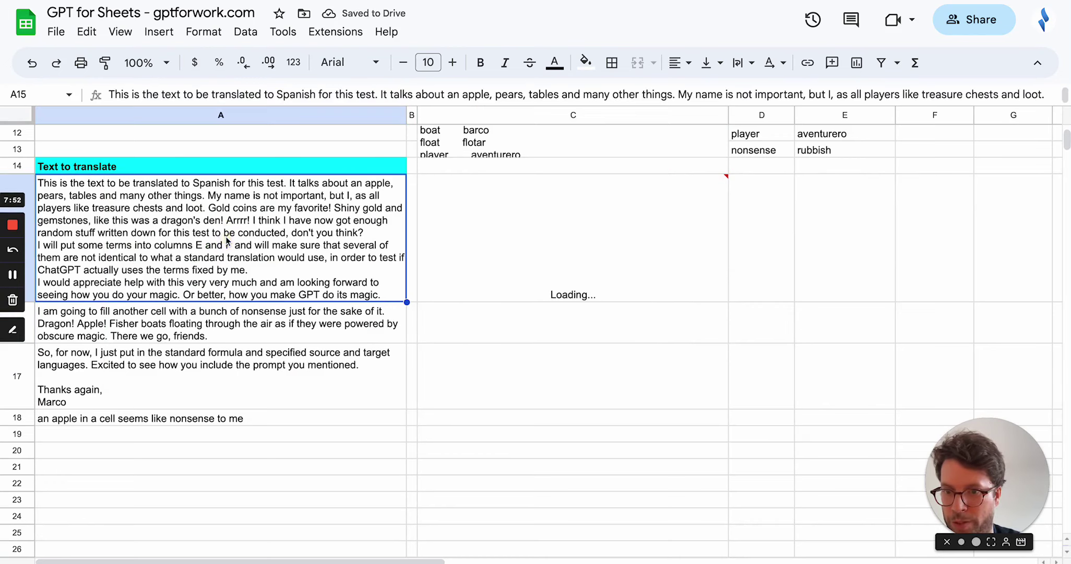
pyautogui.click(530, 244)
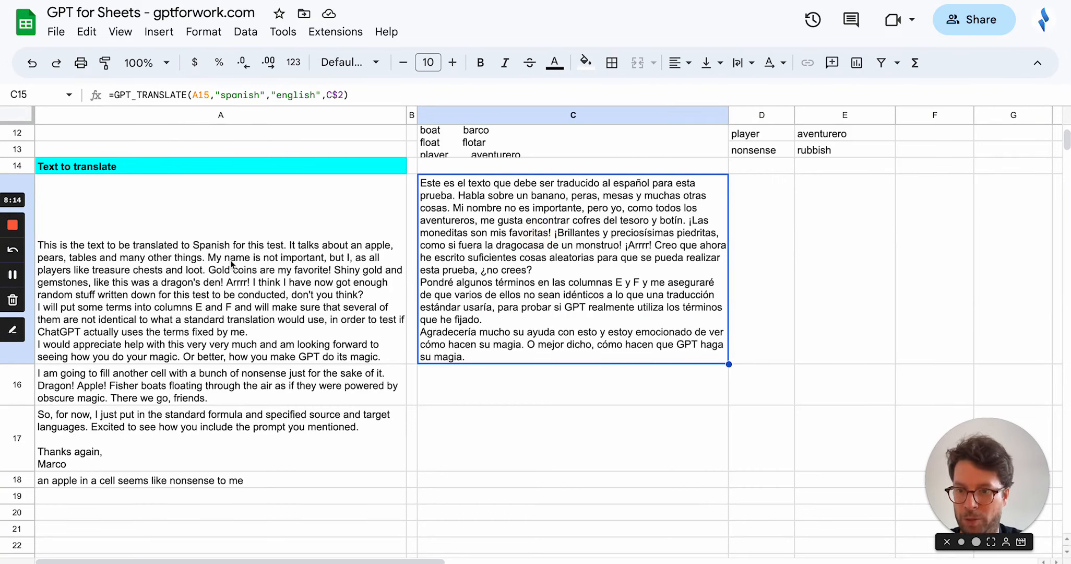
# Step: Change C15's formula to =GPT_TRANSLATE(A15:A18,"spanish","english",C$2) to translate the whole range
pyautogui.moveTo(233, 263); pyautogui.dragTo(201, 480)
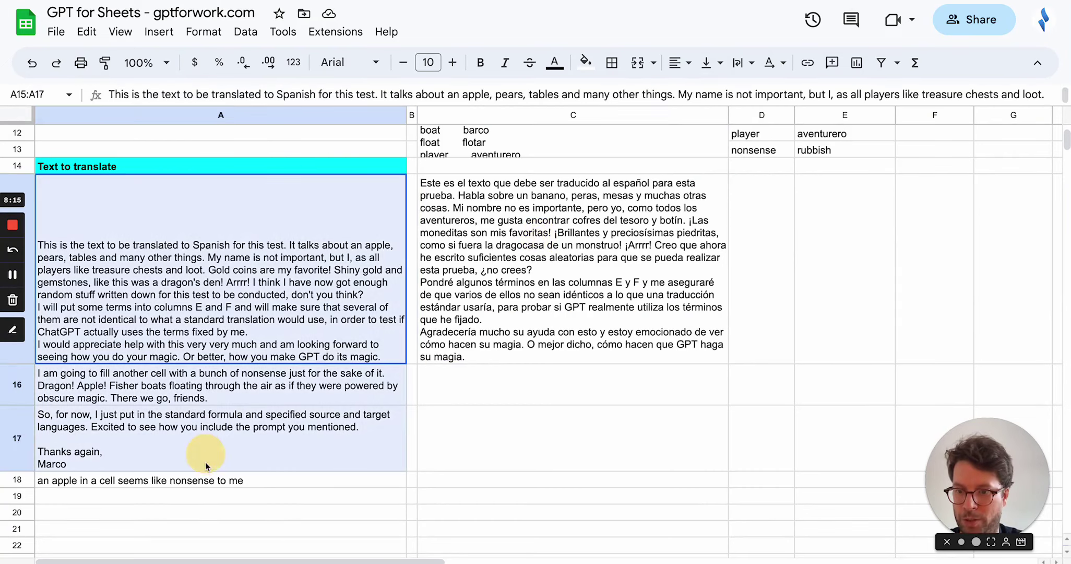
pyautogui.click(489, 270)
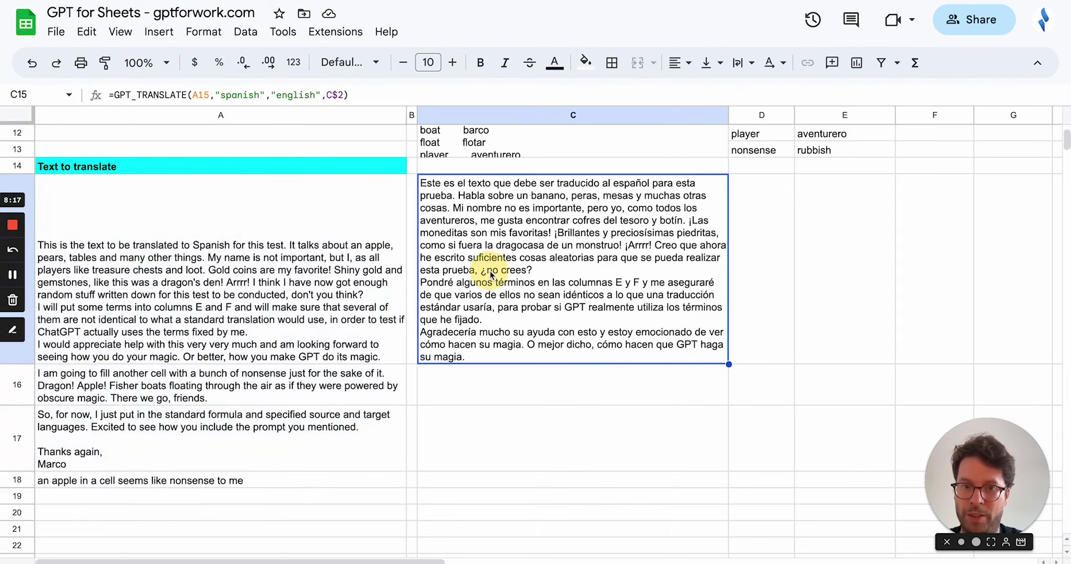
pyautogui.click(209, 94)
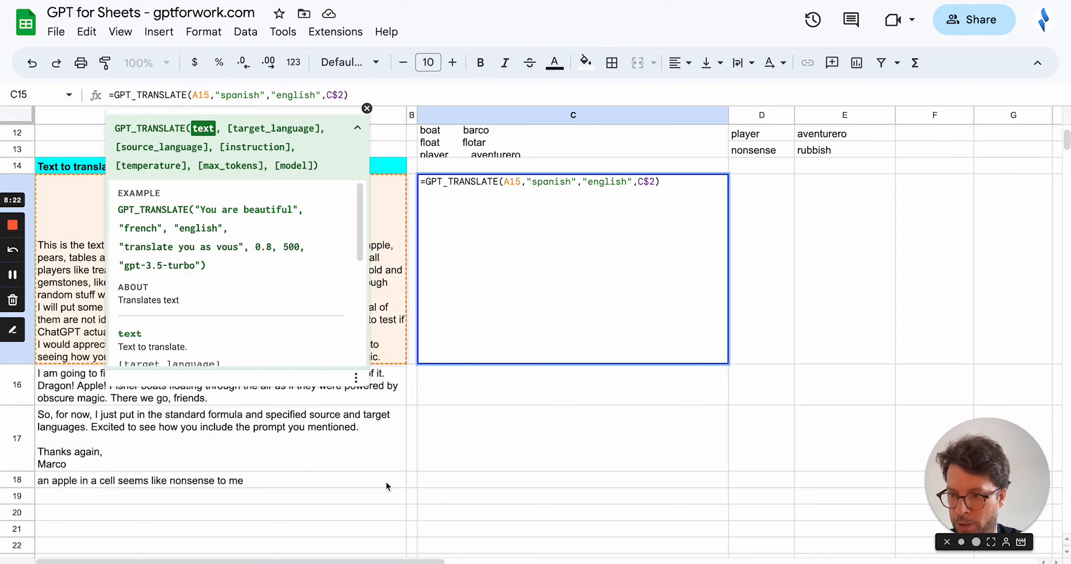
pyautogui.moveTo(386, 481); pyautogui.dragTo(393, 356)
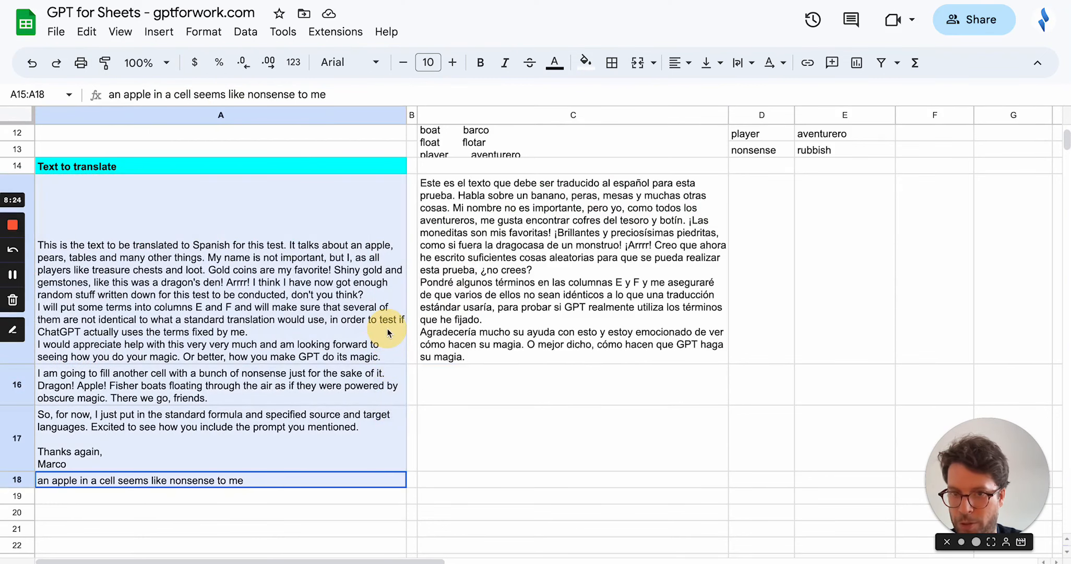
pyautogui.click(510, 259)
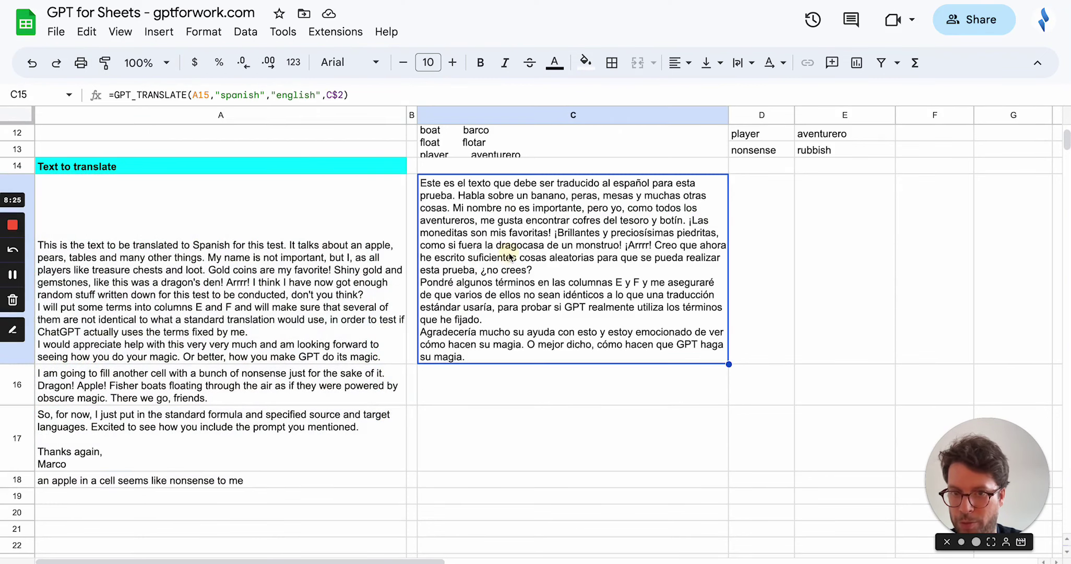
pyautogui.doubleClick(200, 94)
pyautogui.press('BackSpace')
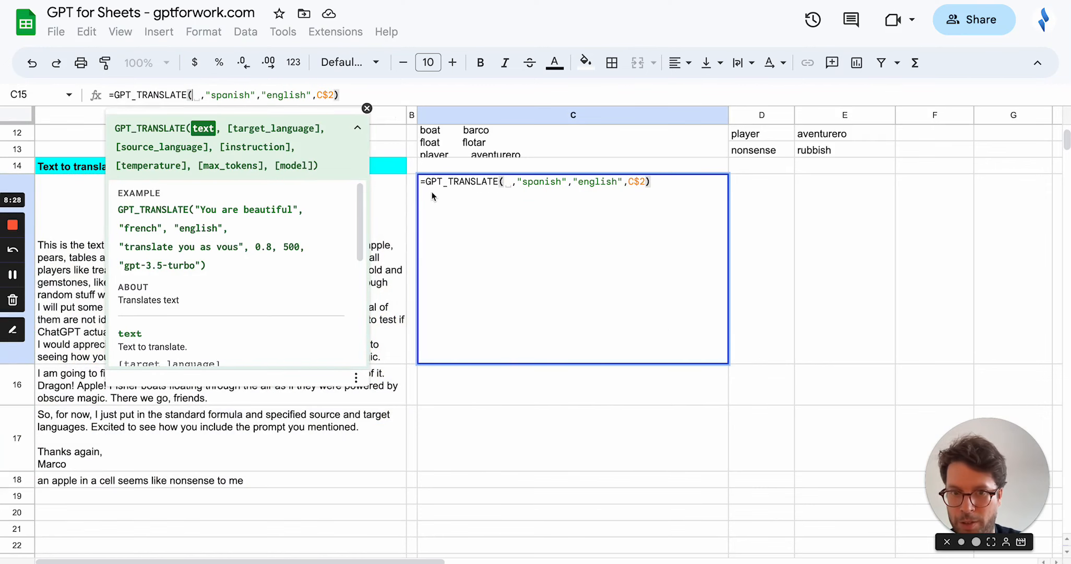
pyautogui.moveTo(383, 242); pyautogui.dragTo(357, 474)
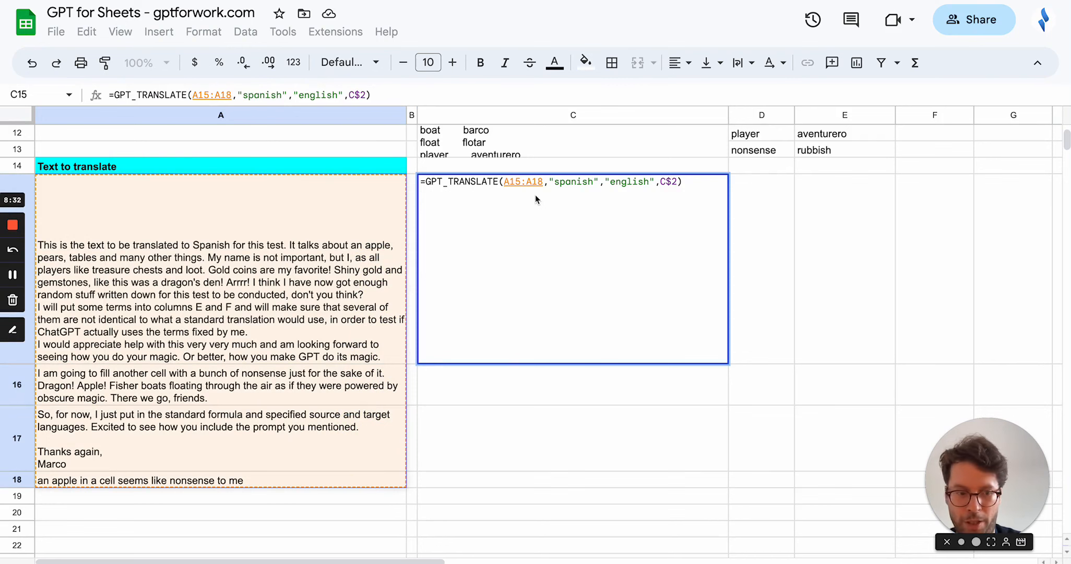
pyautogui.press('Return')
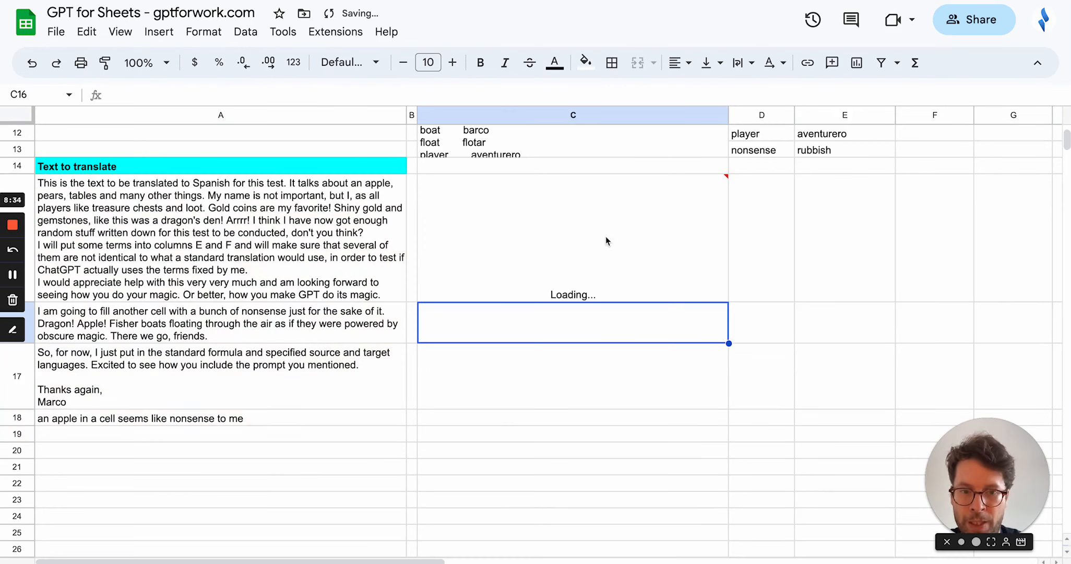
# Step: Check C15, C16 and D15 until the combined Spanish translation of A15:A18 loads in C15
pyautogui.click(591, 247)
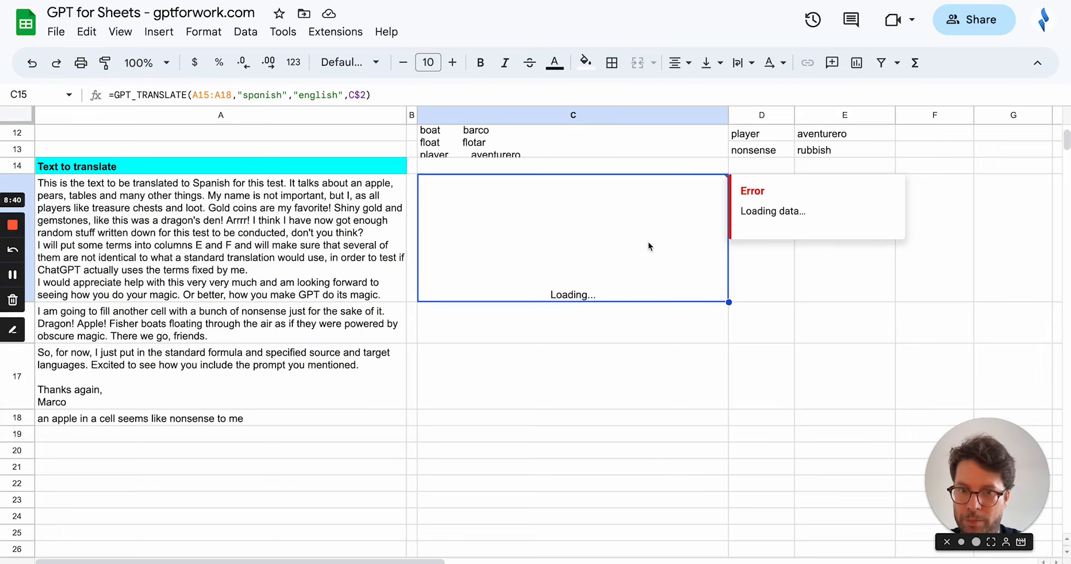
pyautogui.scroll(3, 733, 332)
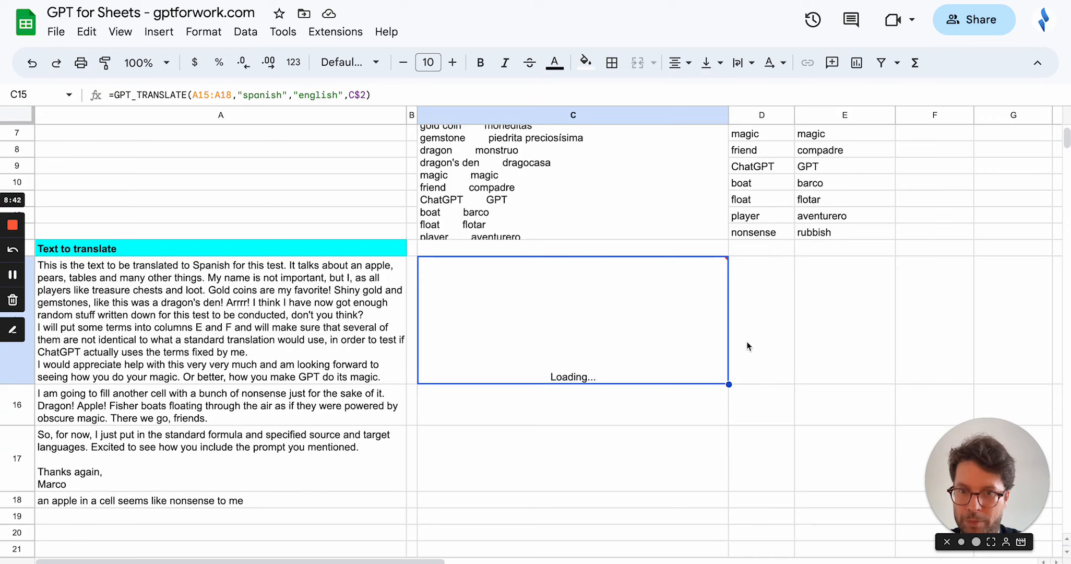
pyautogui.scroll(-2, 748, 346)
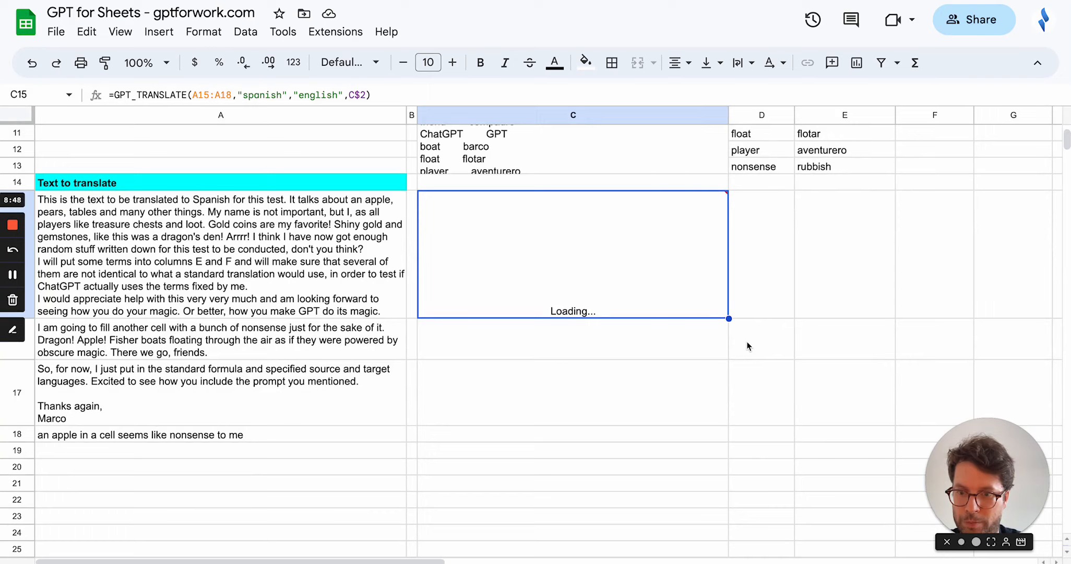
pyautogui.click(631, 394)
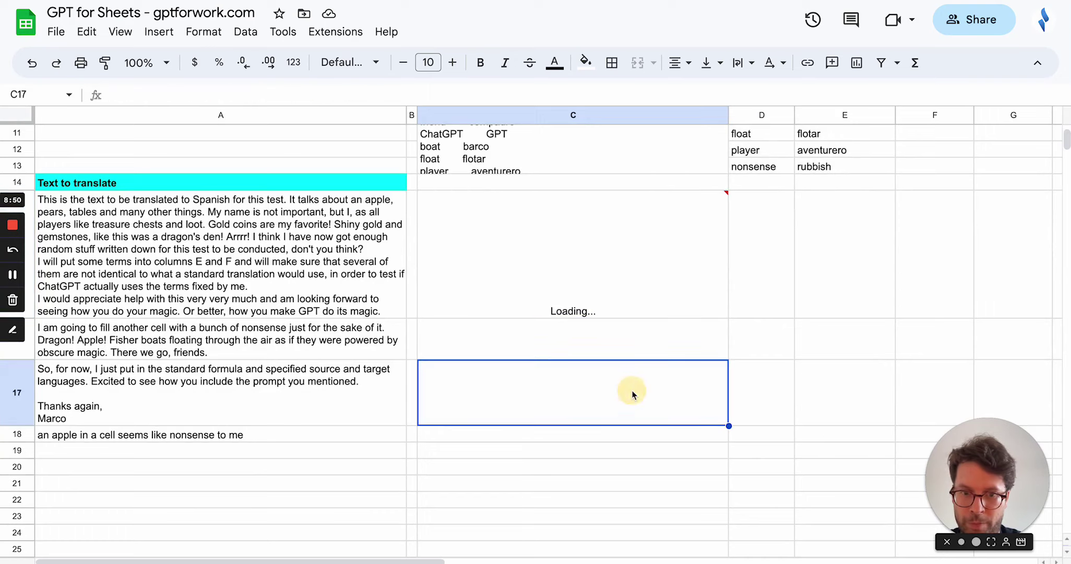
pyautogui.click(619, 335)
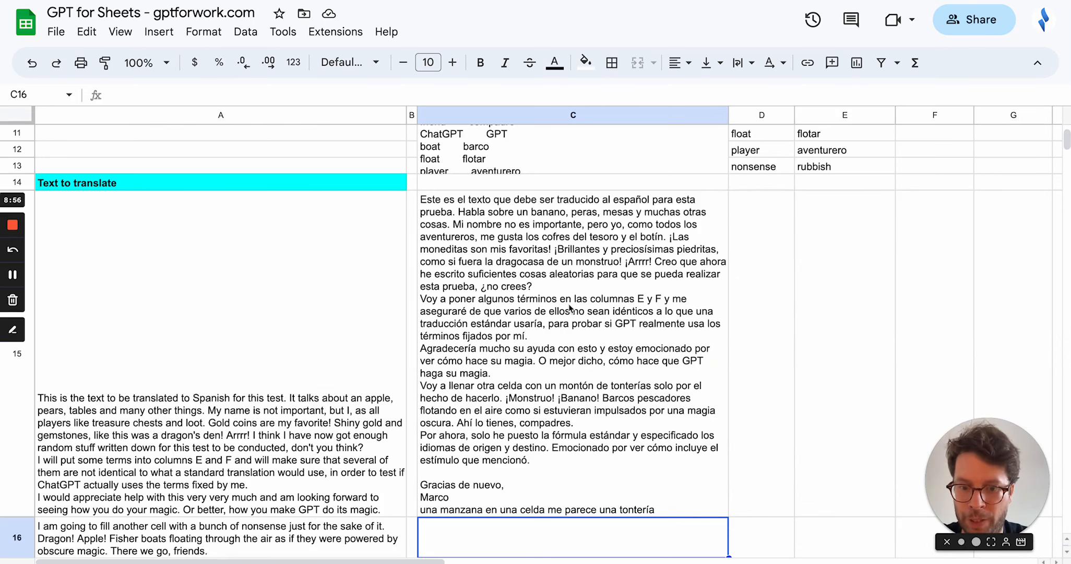
pyautogui.click(749, 386)
pyautogui.scroll(-2, 749, 383)
pyautogui.scroll(-2, 749, 383)
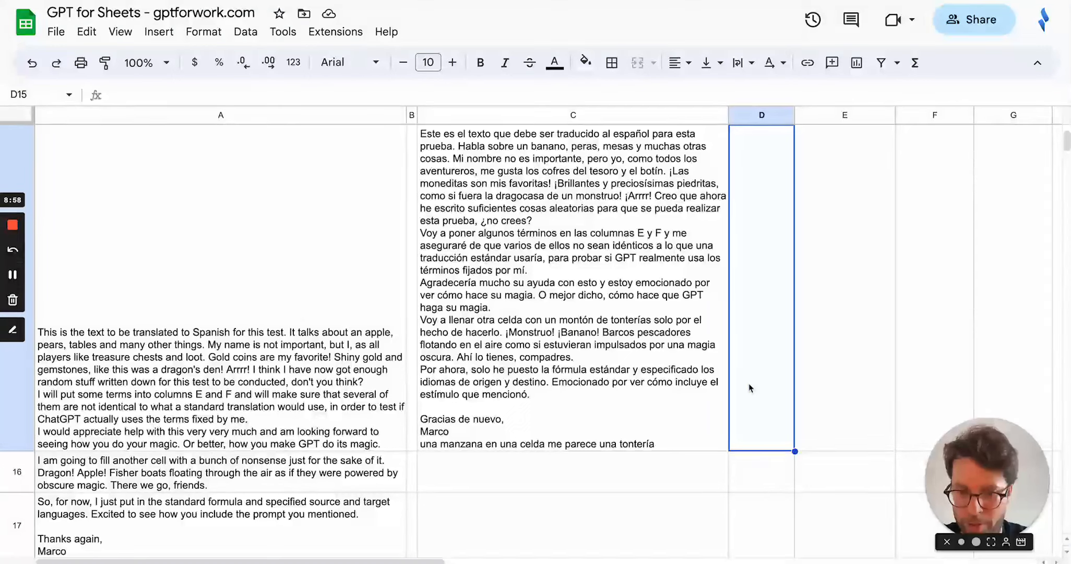
pyautogui.scroll(-5, 749, 383)
pyautogui.scroll(5, 749, 383)
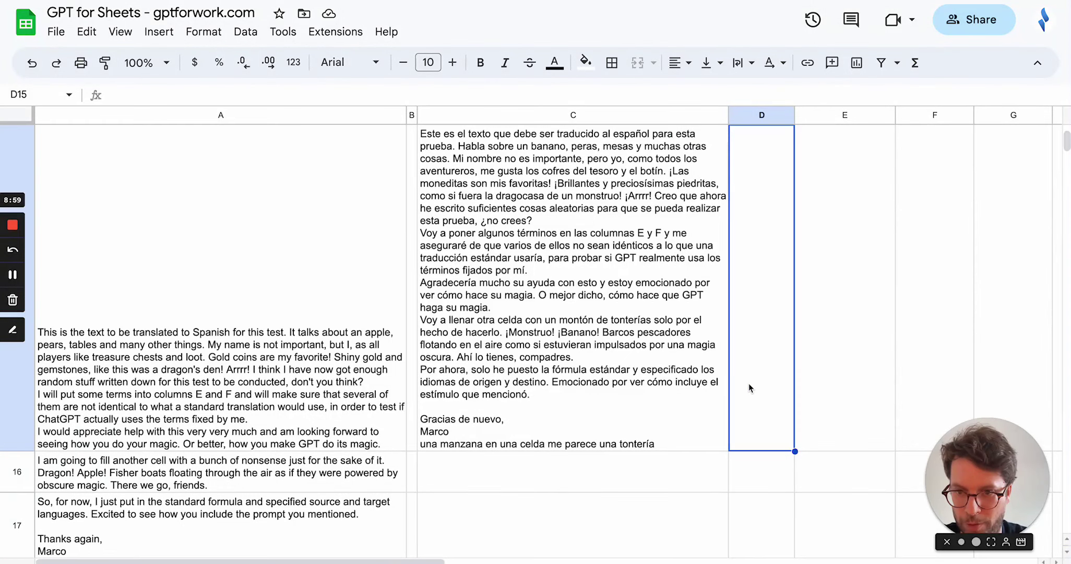
pyautogui.click(494, 363)
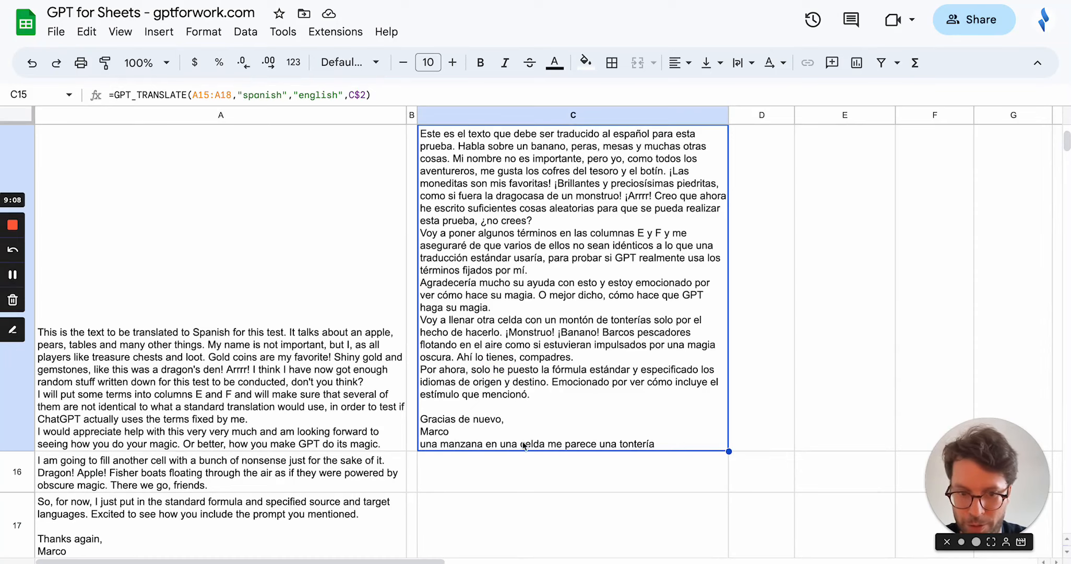
pyautogui.scroll(1, 678, 385)
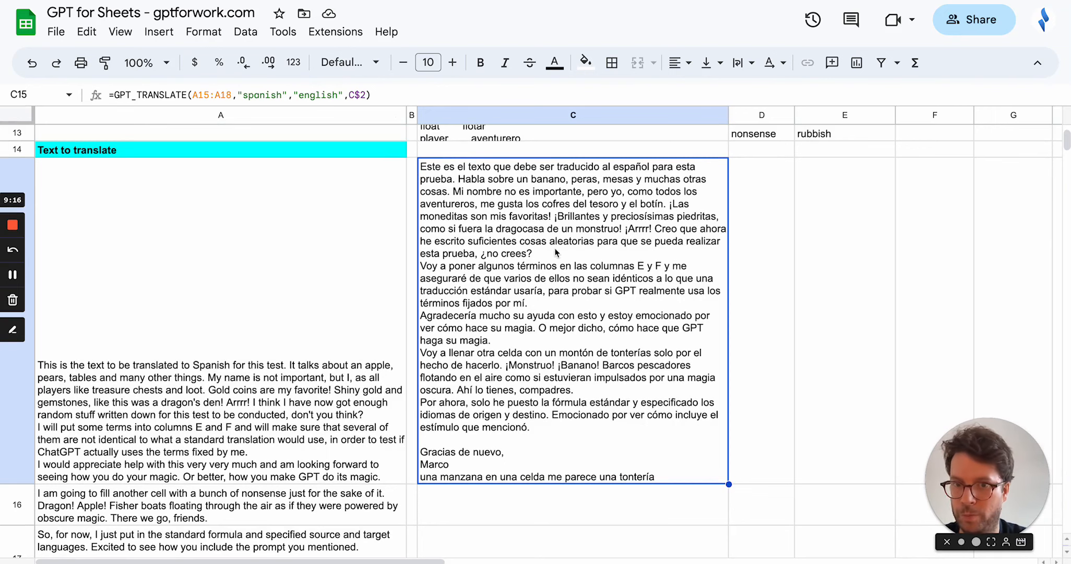
pyautogui.scroll(5, 555, 252)
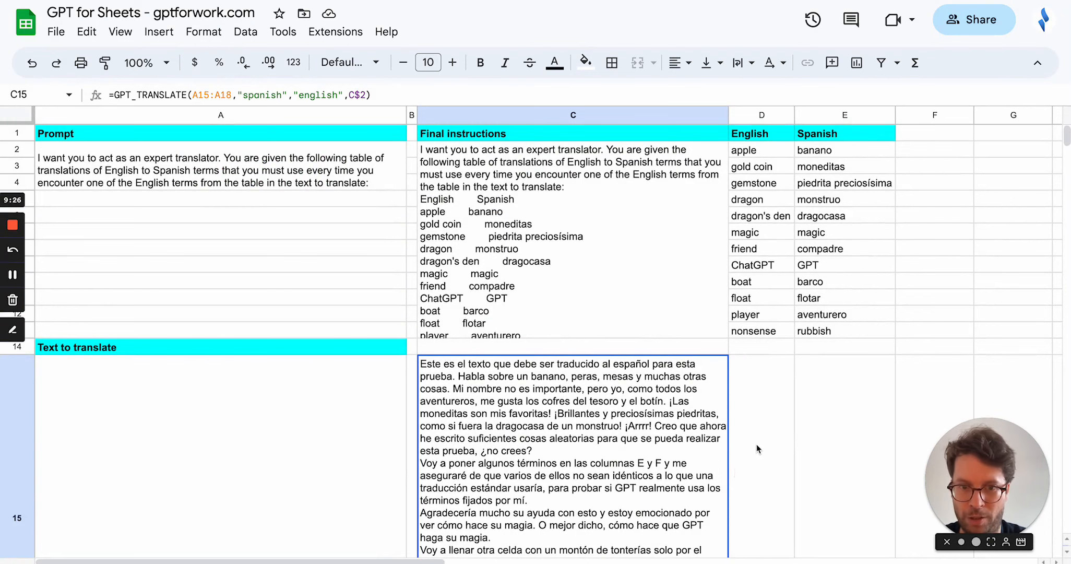
pyautogui.scroll(-5, 756, 444)
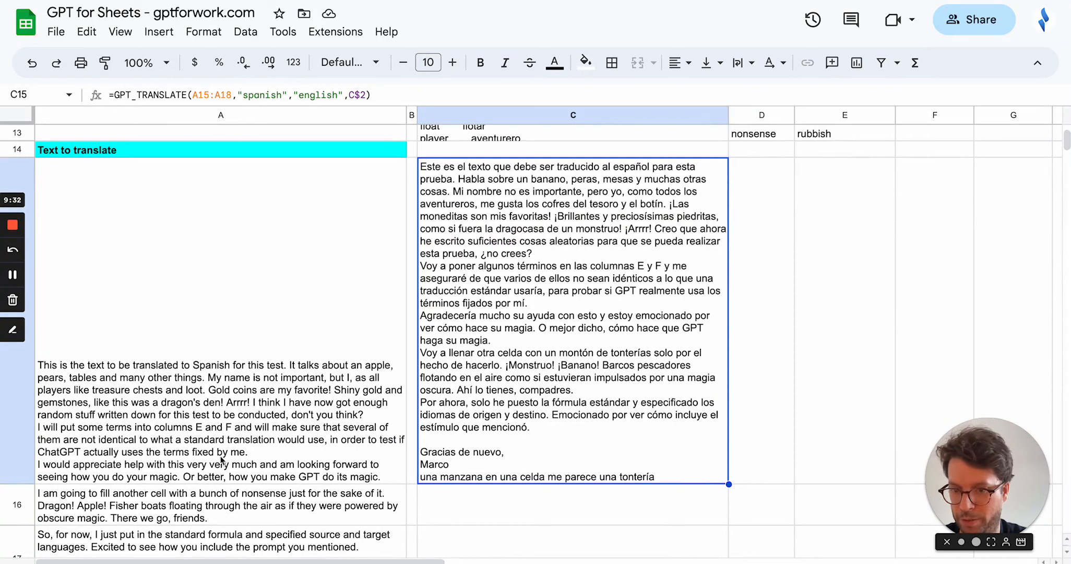
pyautogui.scroll(5, 749, 220)
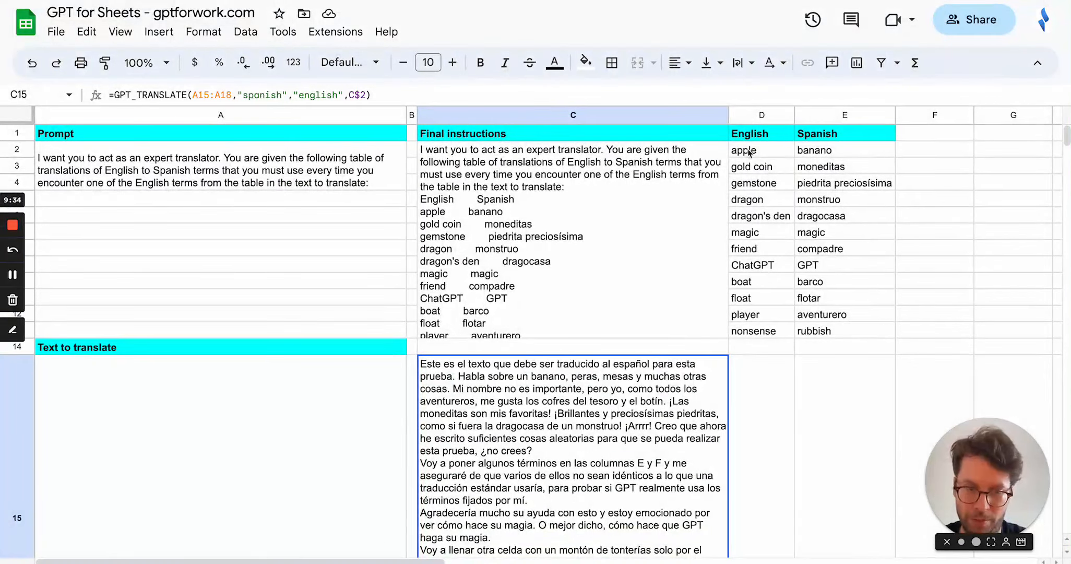
pyautogui.moveTo(751, 152); pyautogui.dragTo(838, 330)
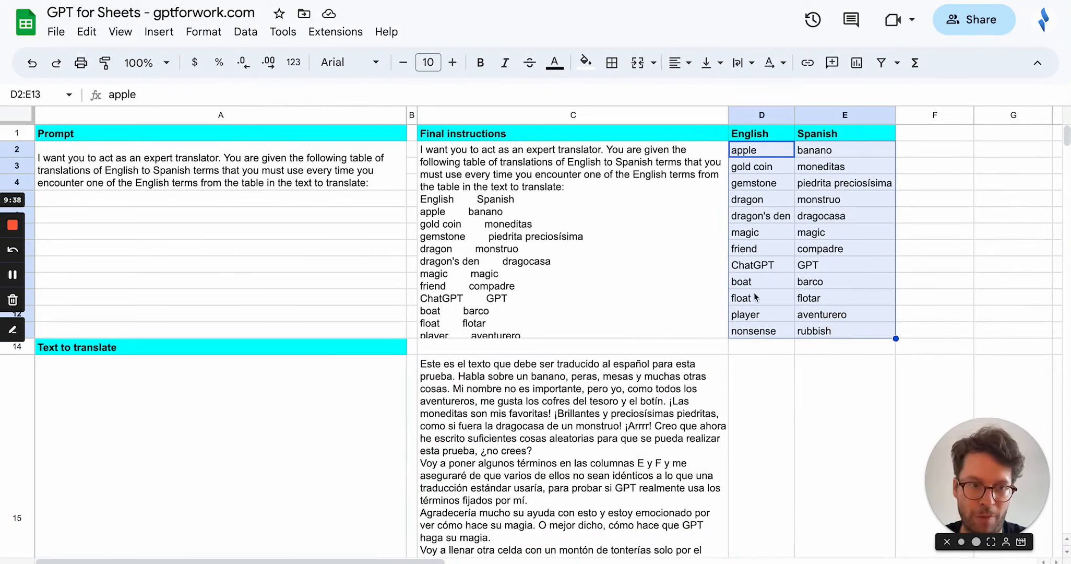
pyautogui.click(774, 330)
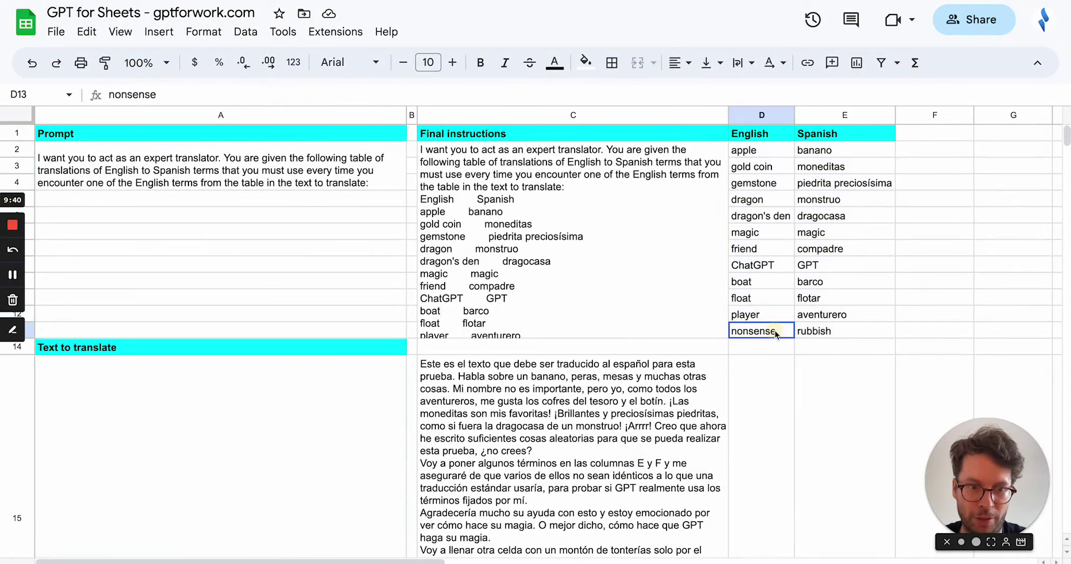
pyautogui.click(813, 329)
pyautogui.click(753, 232)
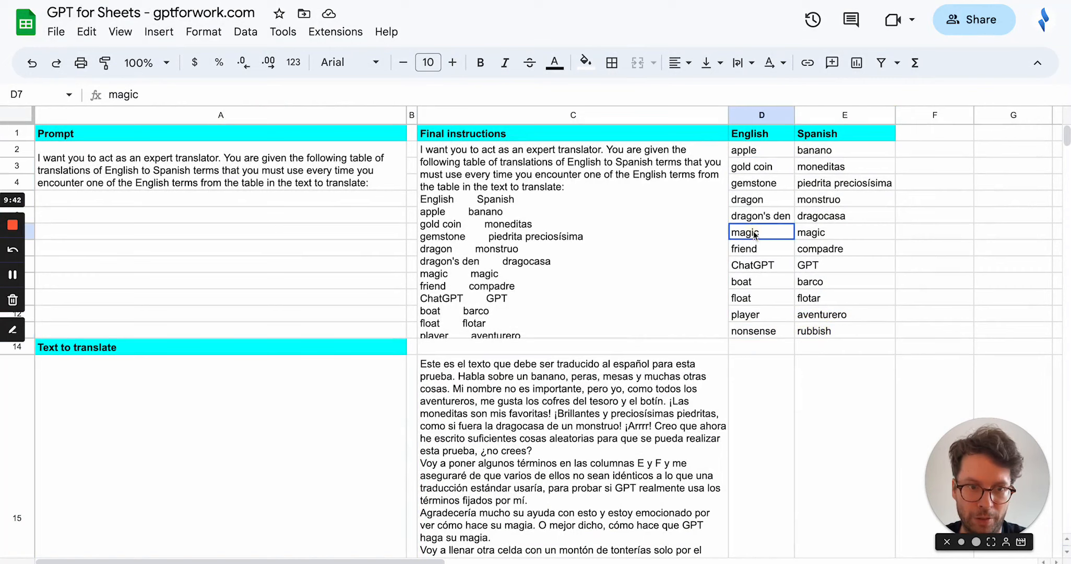
pyautogui.click(837, 232)
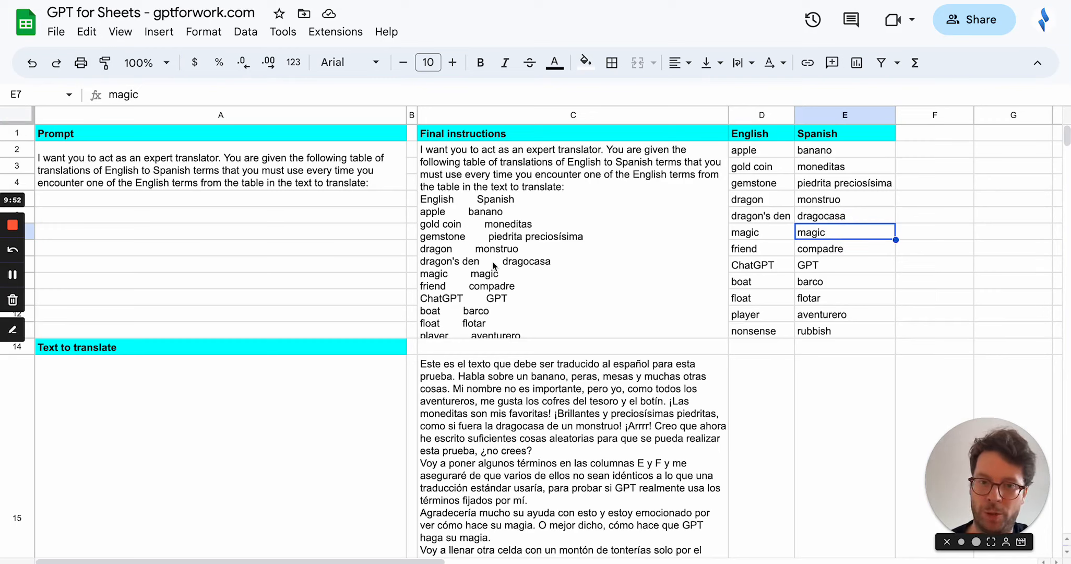
pyautogui.click(550, 254)
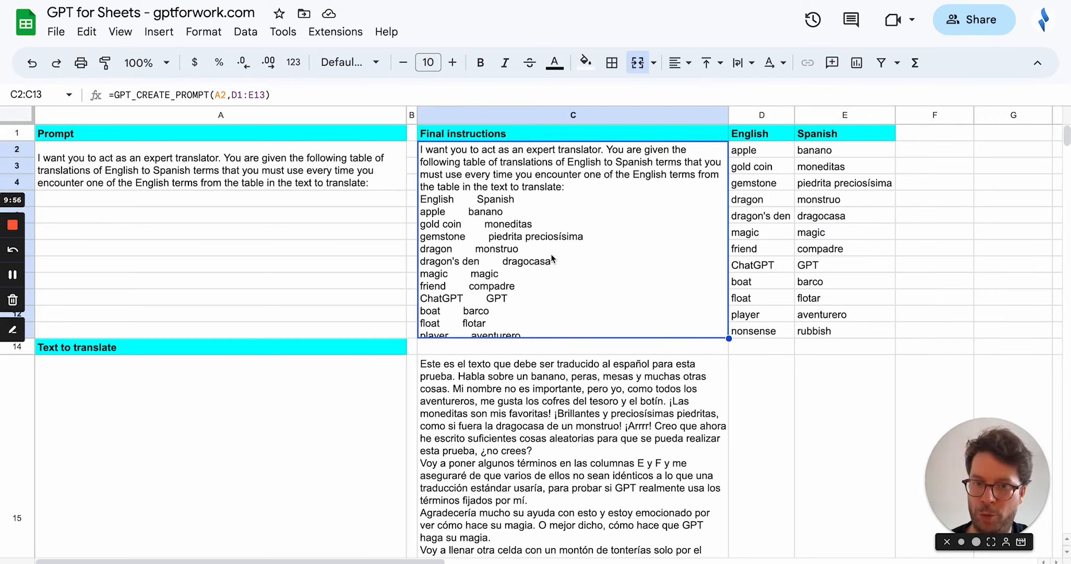
pyautogui.click(268, 164)
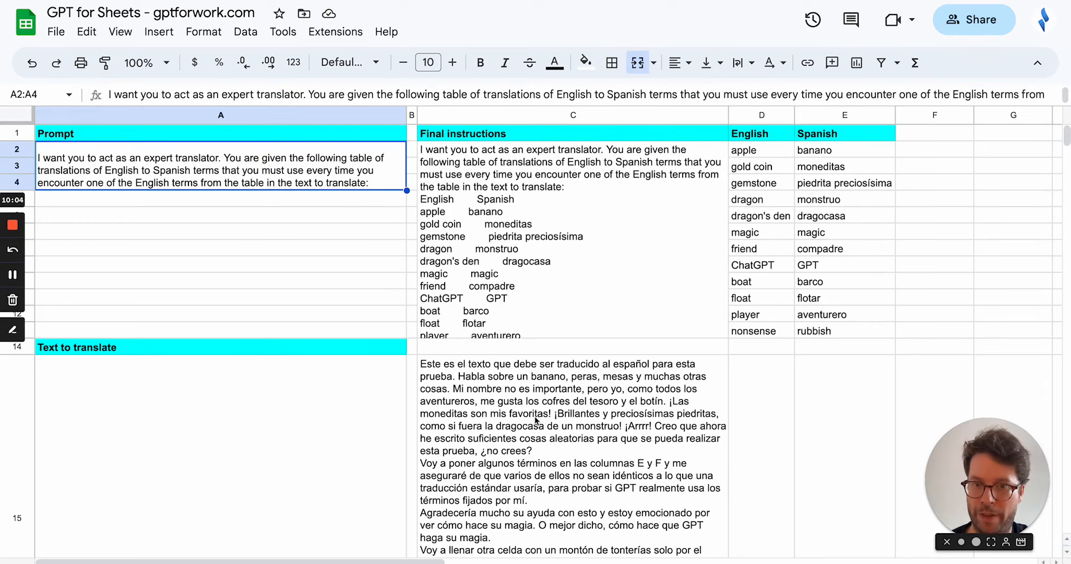
pyautogui.click(514, 430)
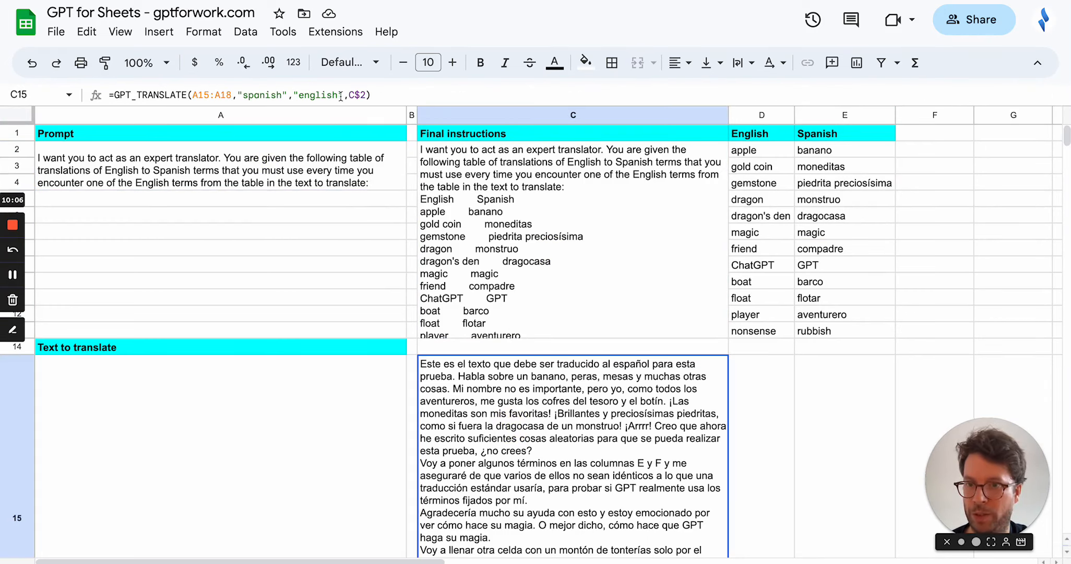
pyautogui.click(358, 94)
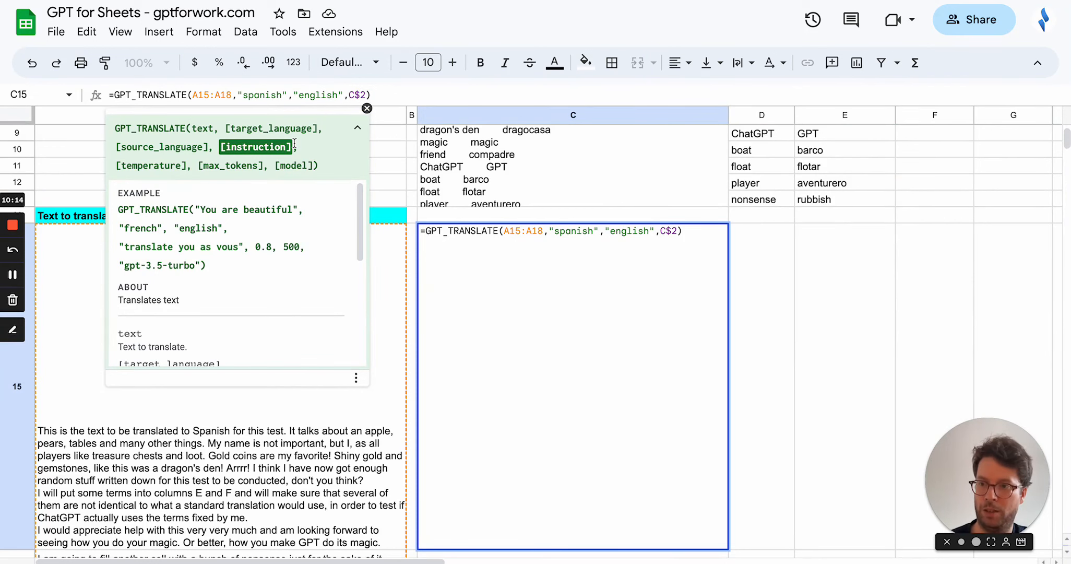
pyautogui.press('Return')
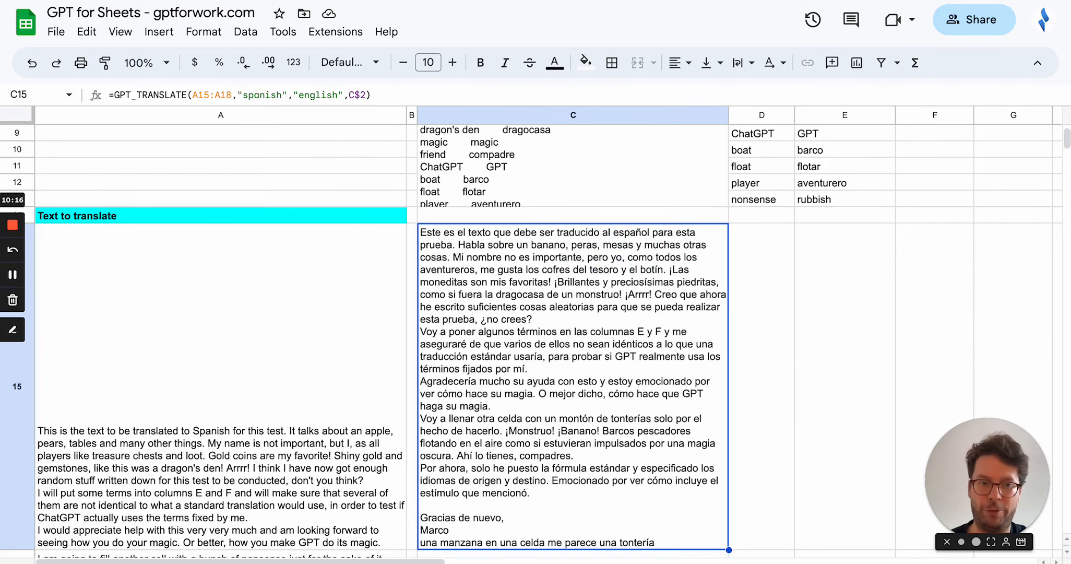